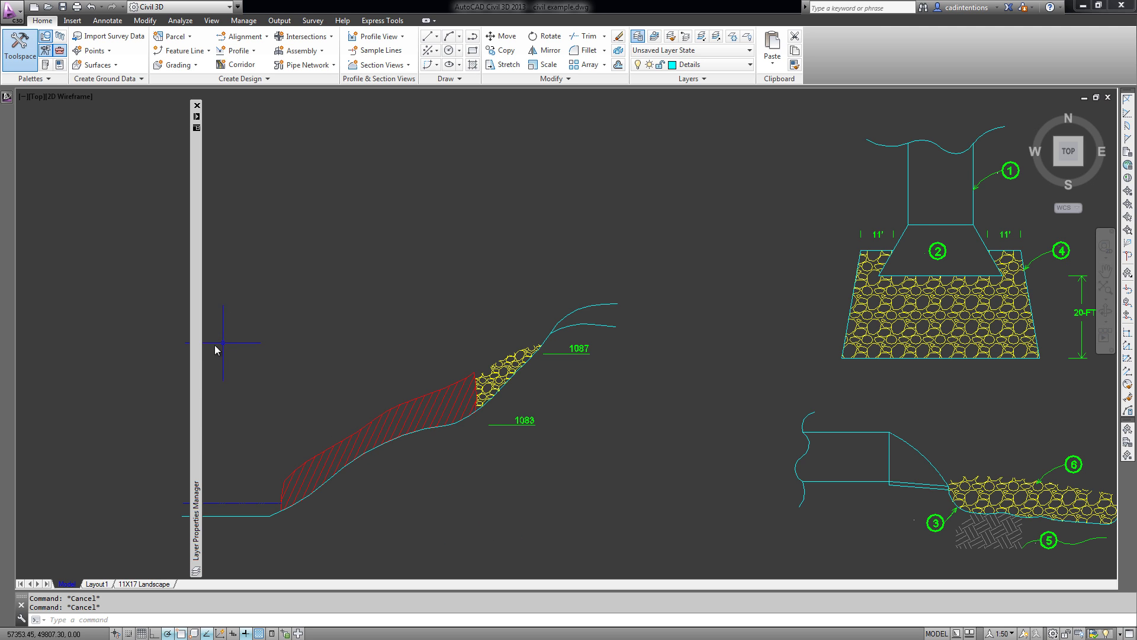
Step: Open the layer properties manager, move it aside and widen it to show all the layer columns
mouse_move(195, 353)
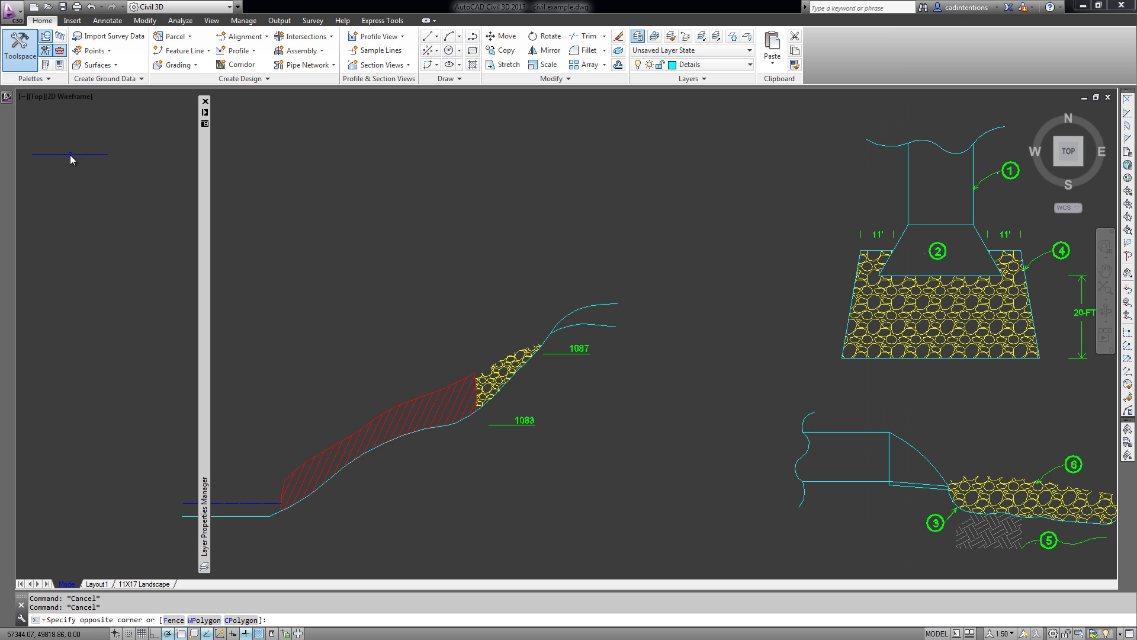
left_click(69, 155)
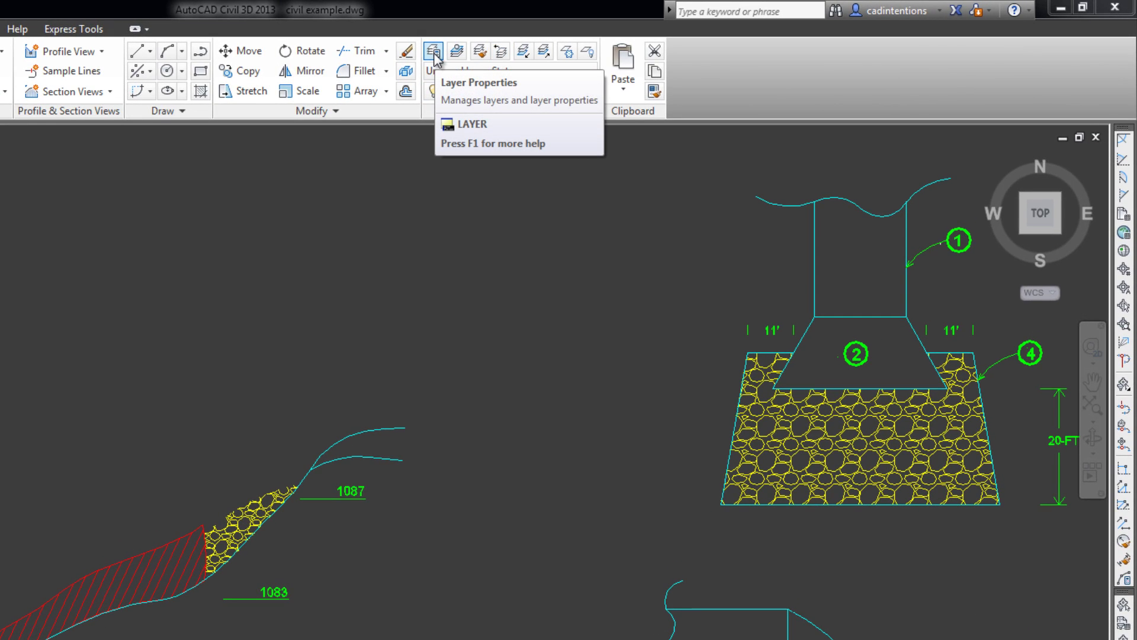
left_click(436, 57)
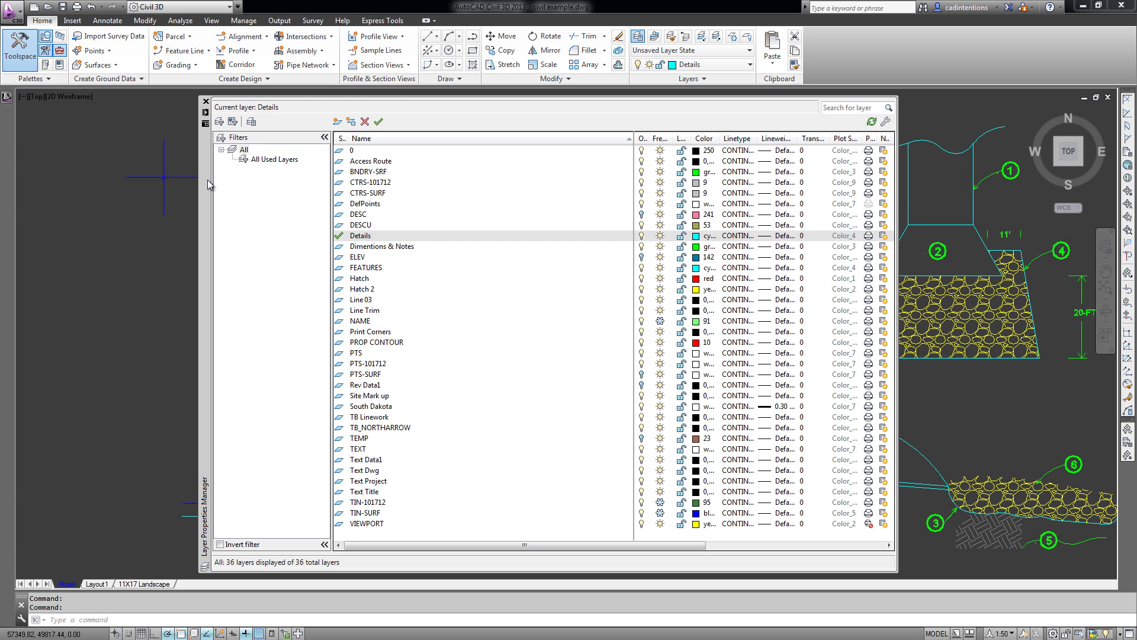
left_click_drag(208, 179, 121, 184)
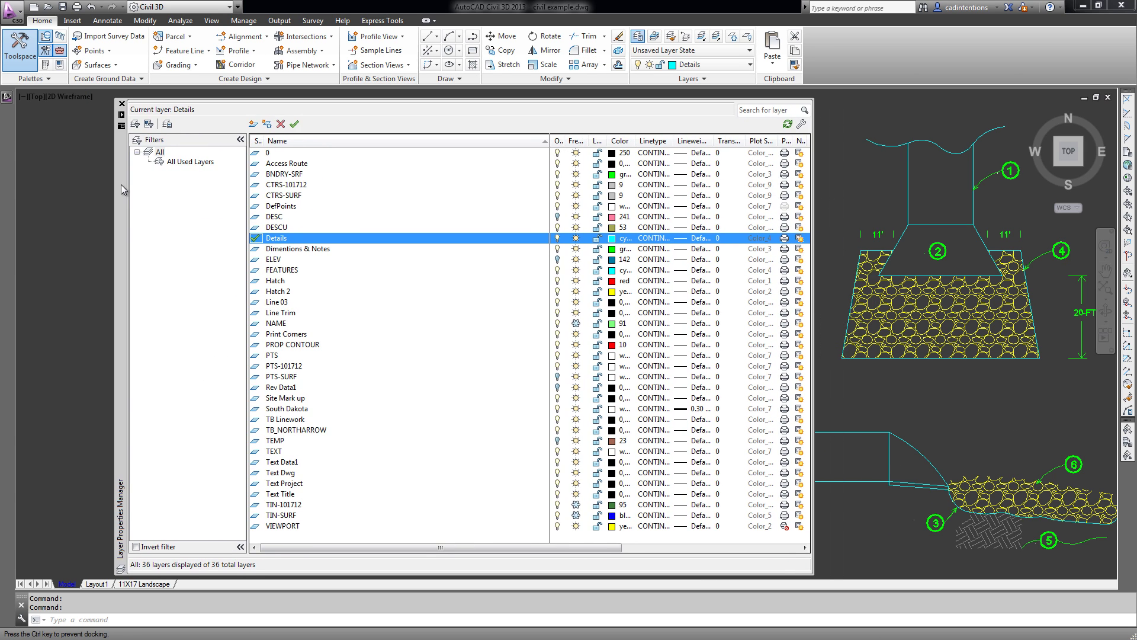
left_click_drag(797, 247, 931, 248)
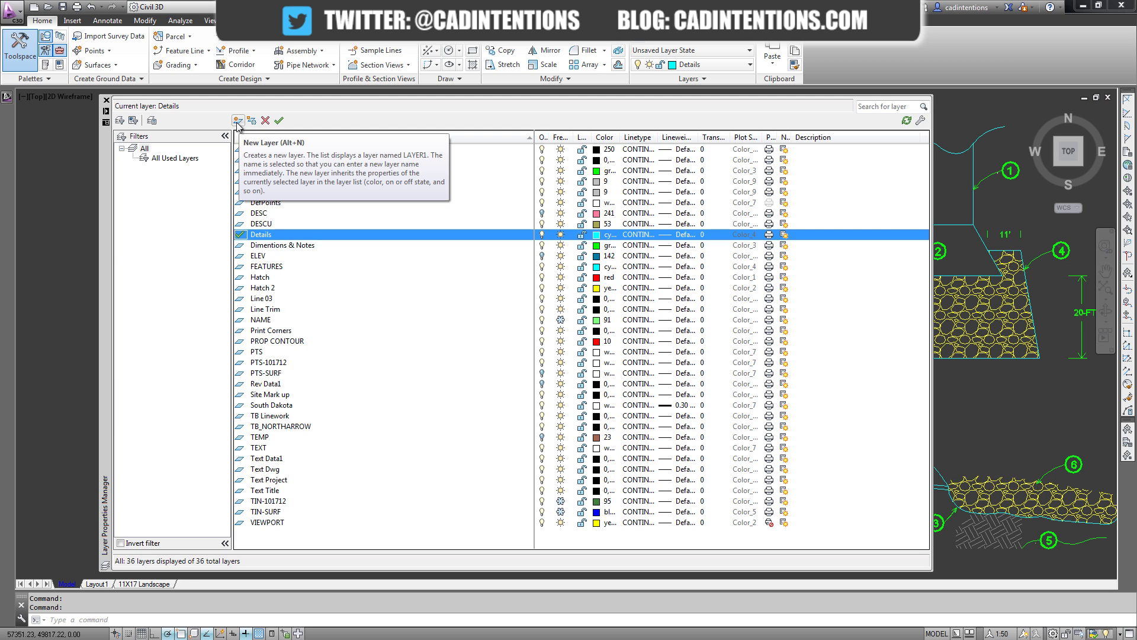
Step: Create a new layer named Hatch 3 and set its color to blue
left_click(238, 121)
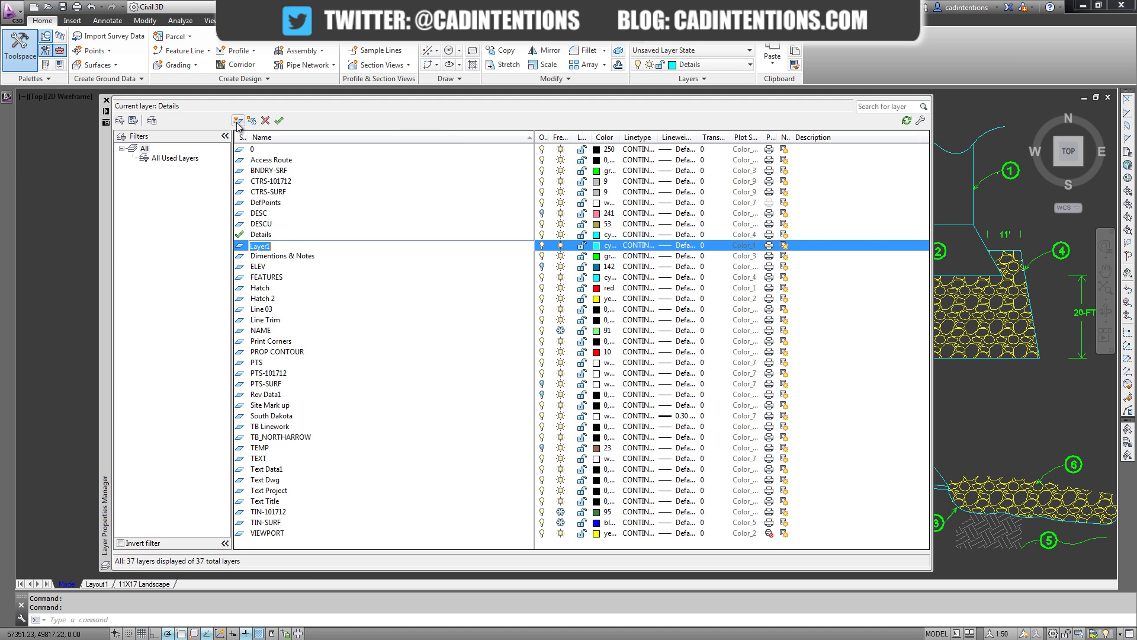
type("Hatch 3")
key("Return")
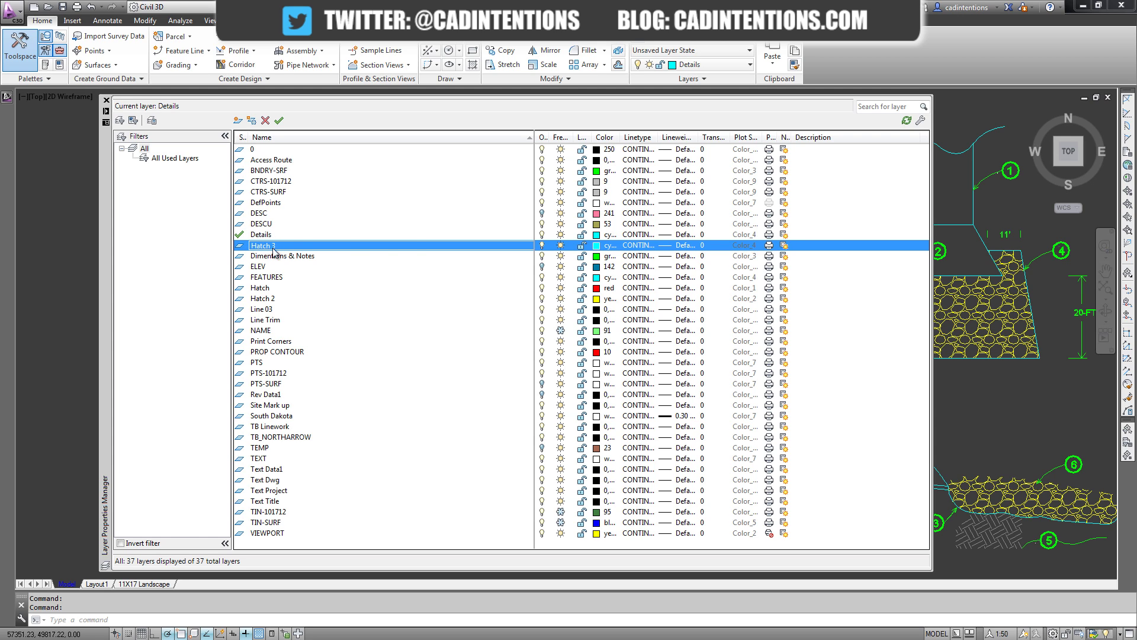
left_click(599, 250)
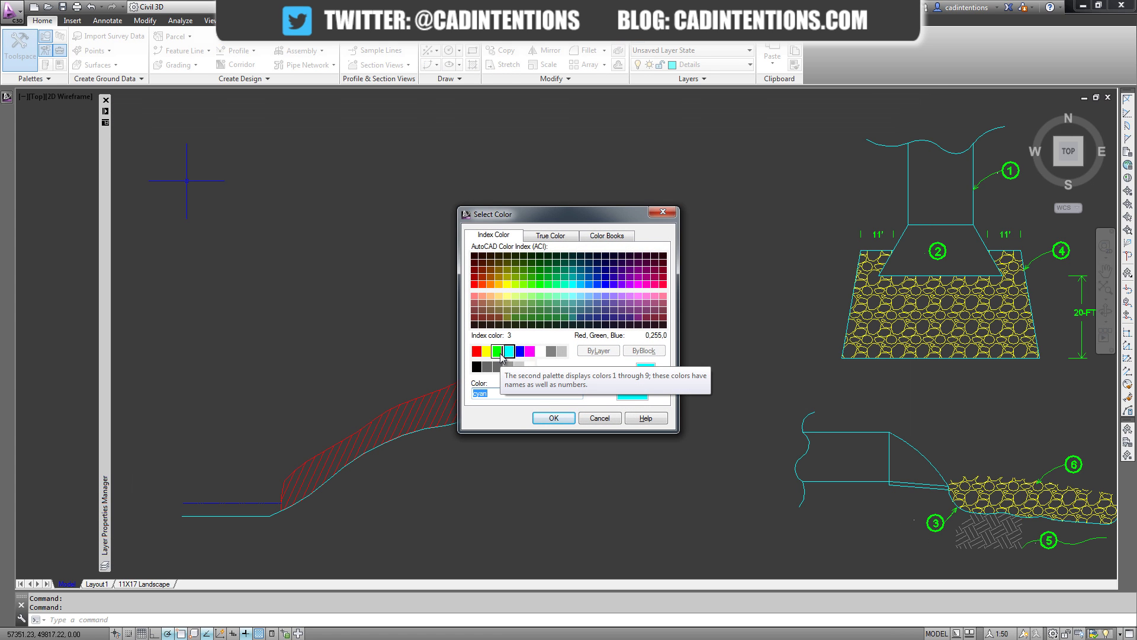
left_click(519, 351)
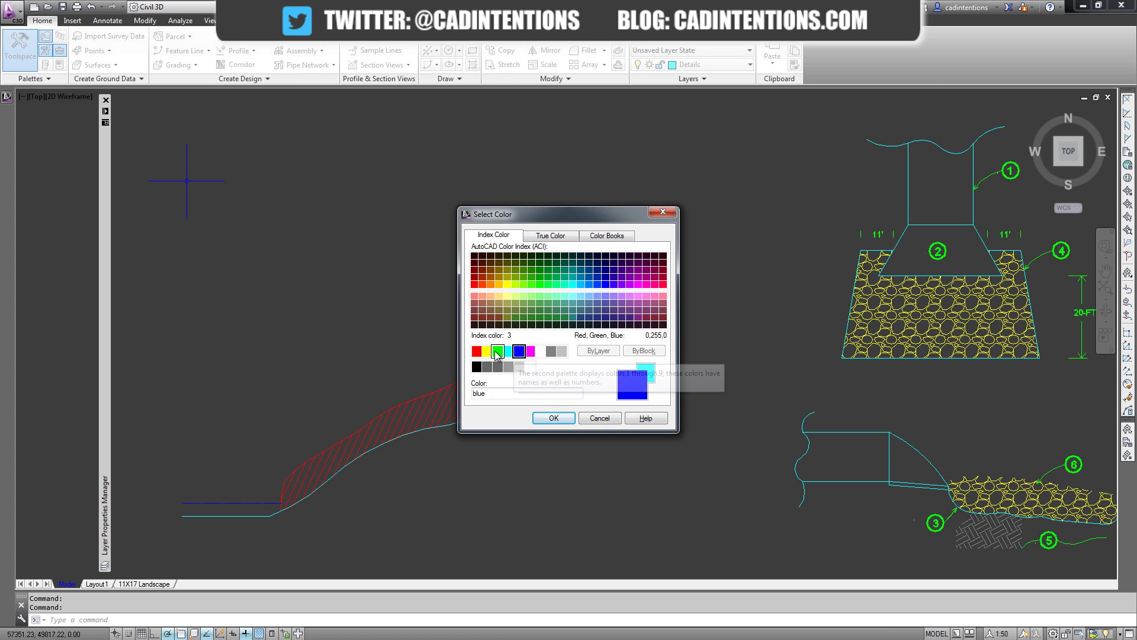
left_click(557, 419)
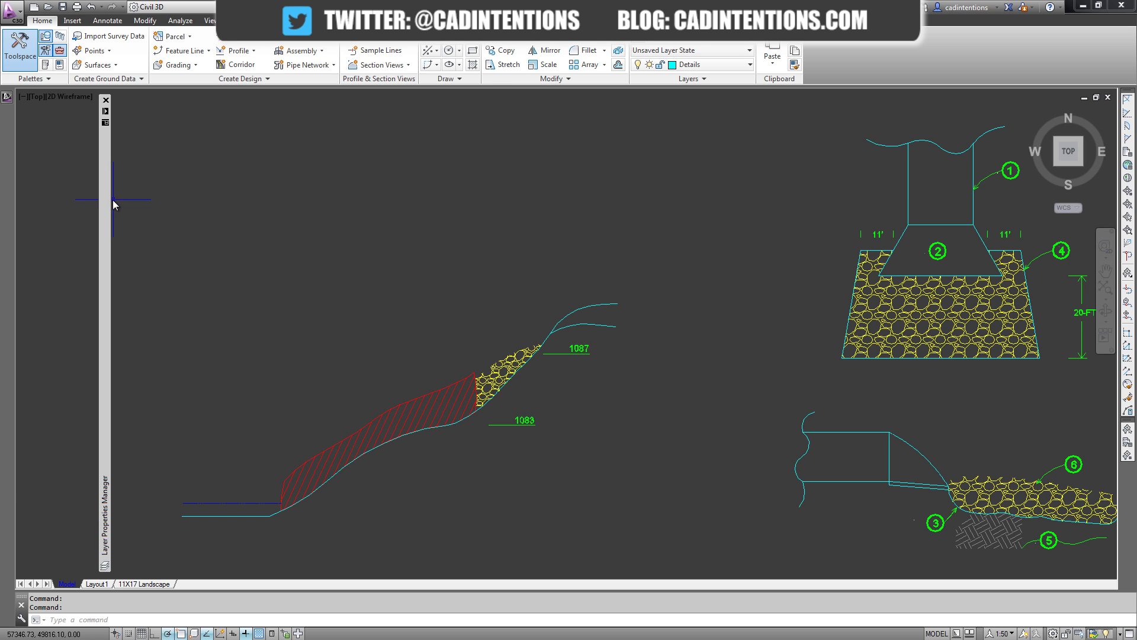
Step: Review the loaded linetypes available for the Hatch 3 layer without changing its linetype
mouse_move(108, 202)
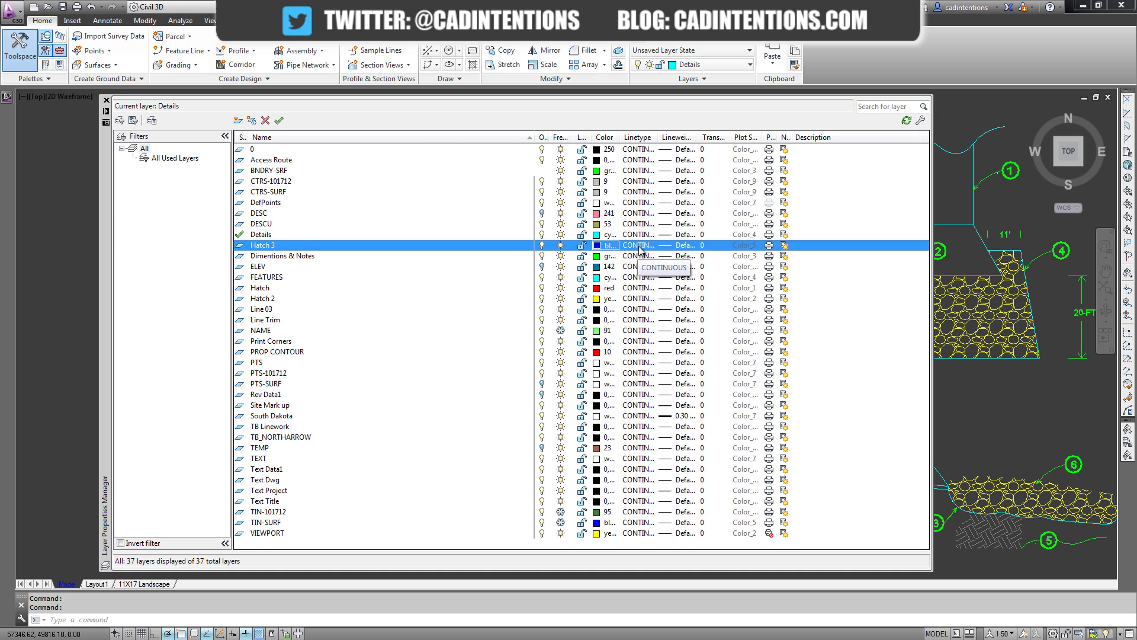
left_click(638, 252)
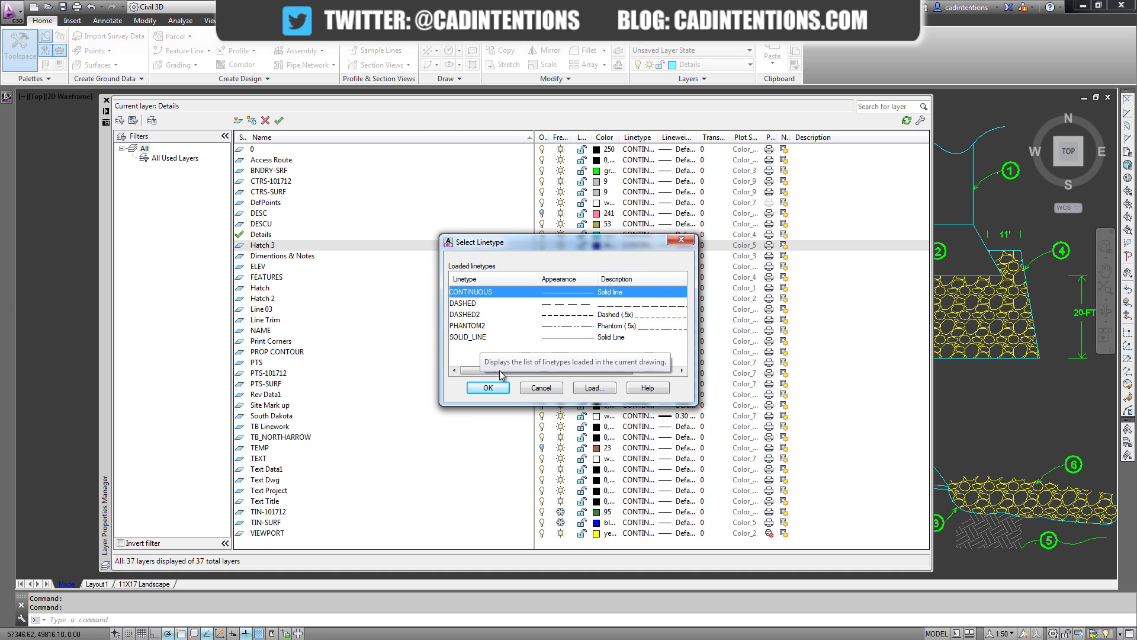
left_click(537, 388)
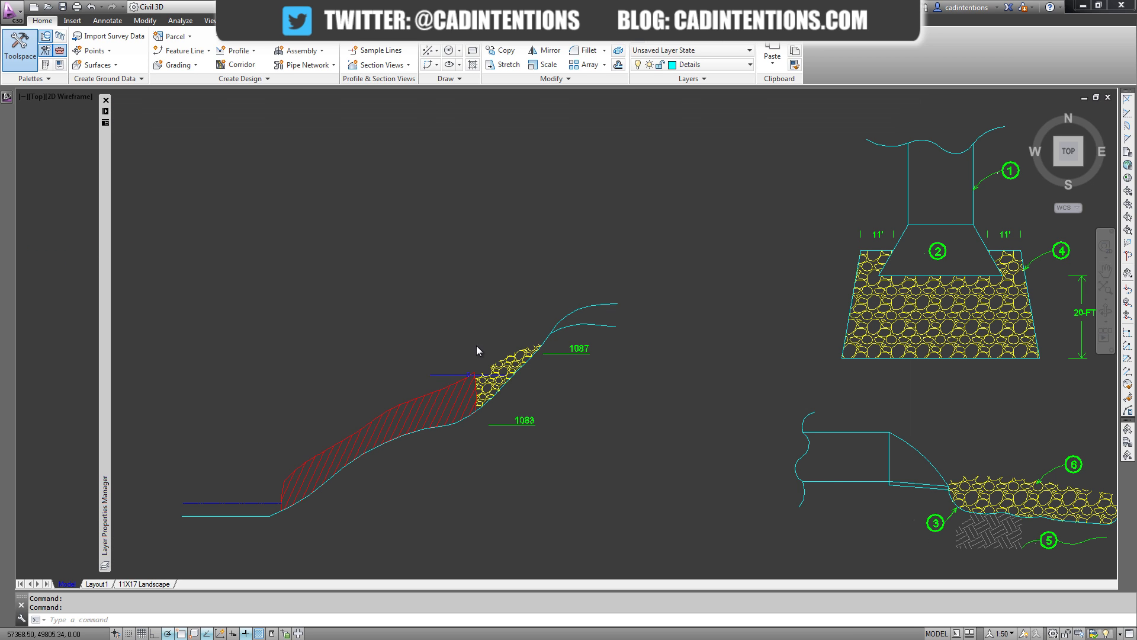
Step: Check which layers the stone-pattern hatch and the adjoining diagonal-line hatch on the slope are on
scroll(476, 346, "down", 3)
key("Escape")
scroll(462, 343, "up", 5)
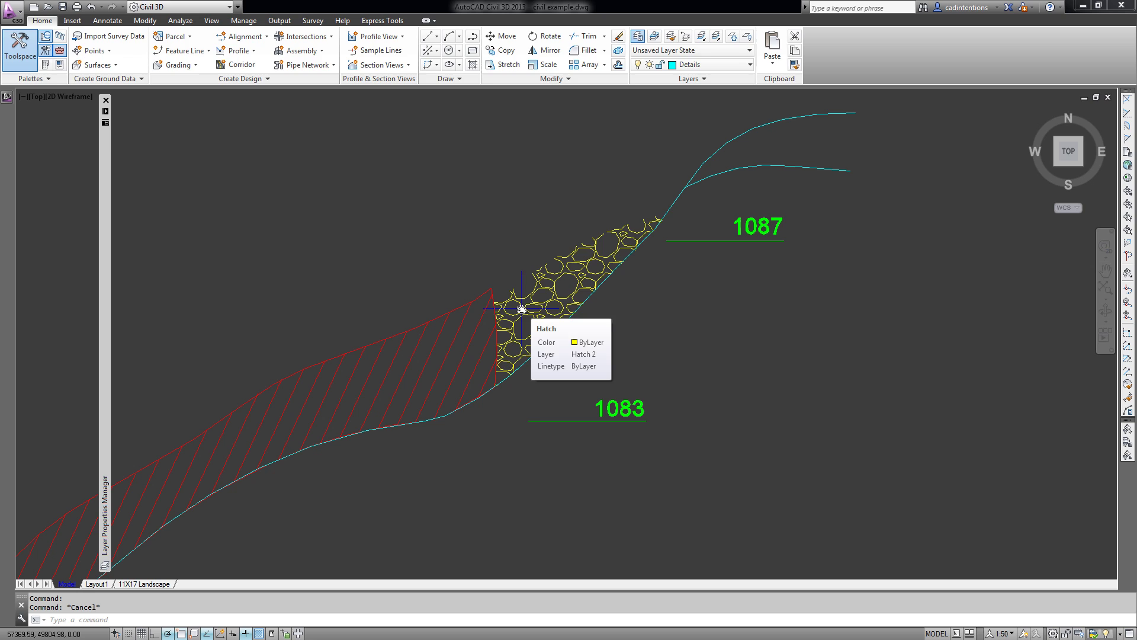
left_click(521, 308)
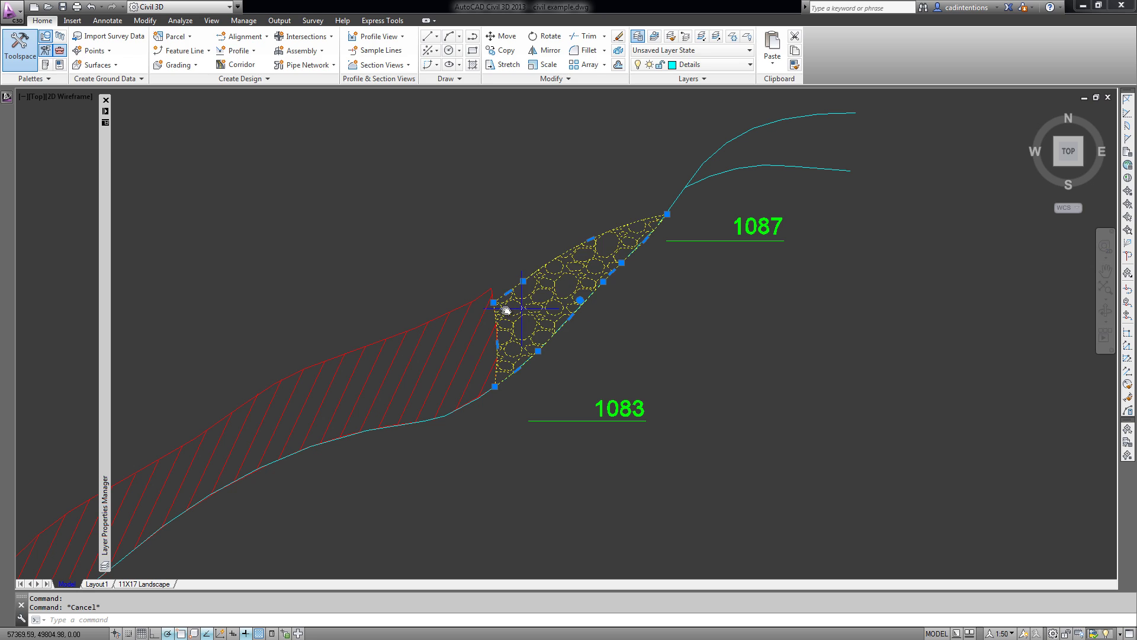
left_click(42, 20)
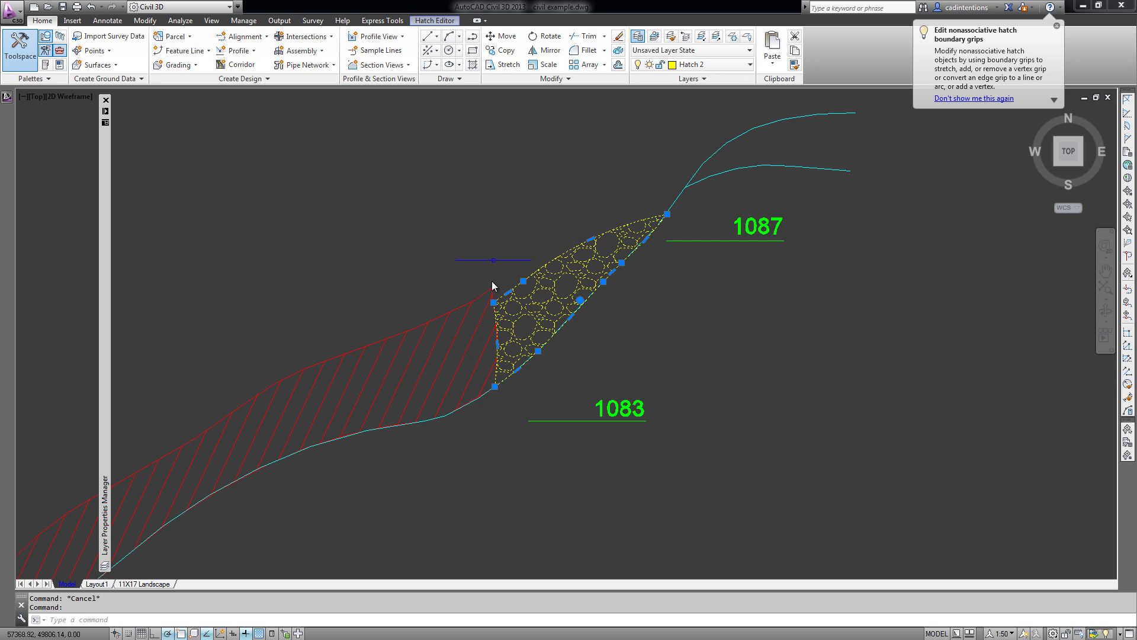
key("Escape")
left_click(458, 344)
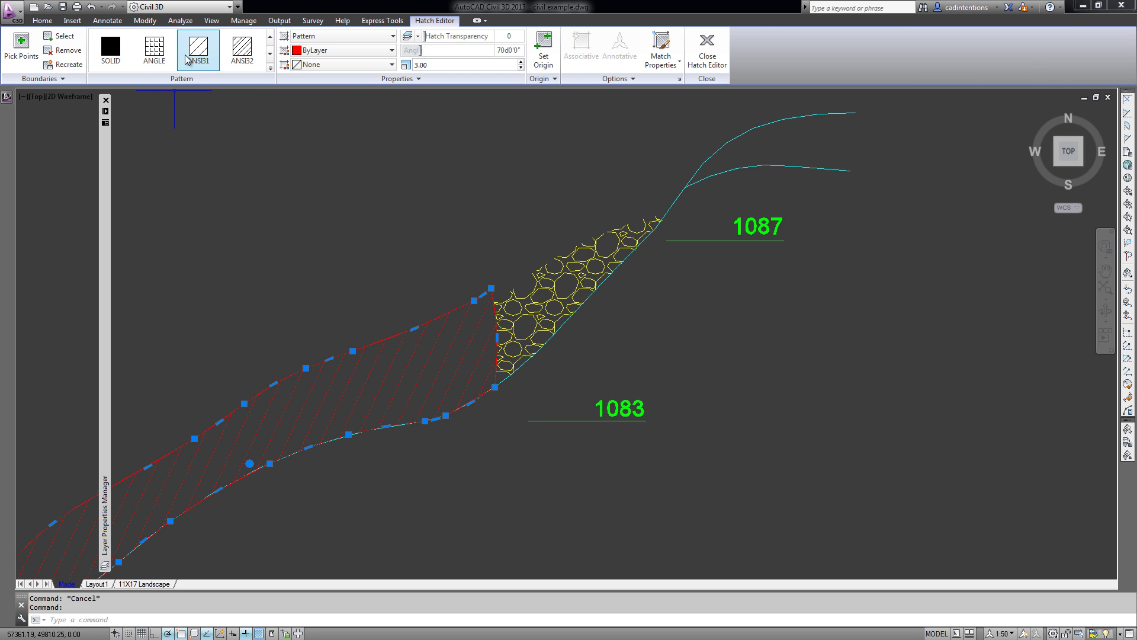
left_click(42, 20)
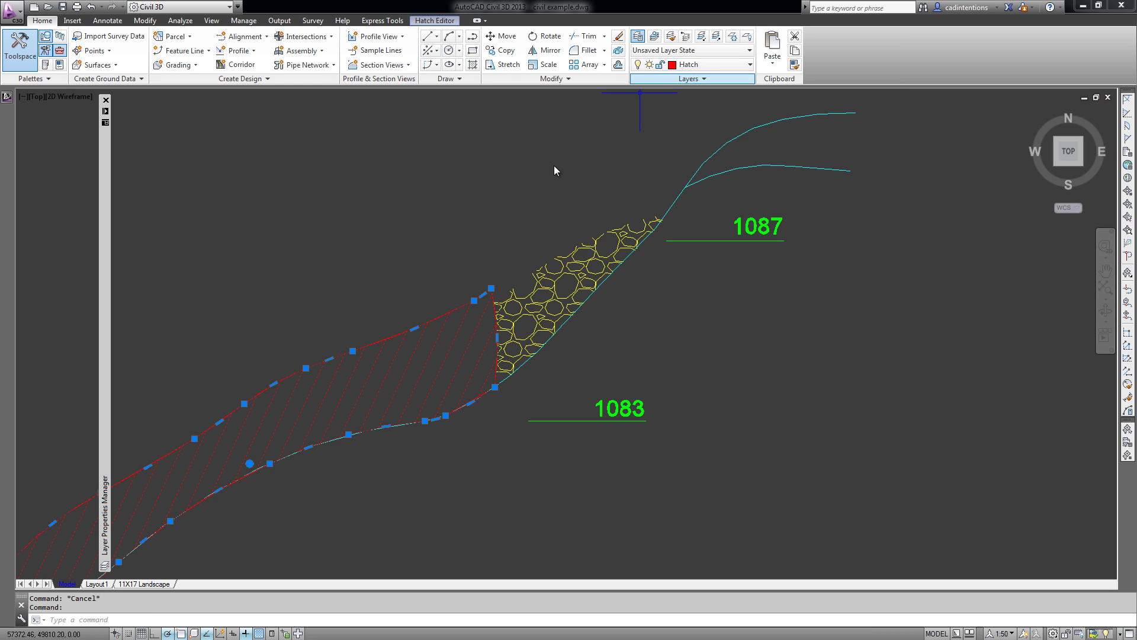
key("Escape")
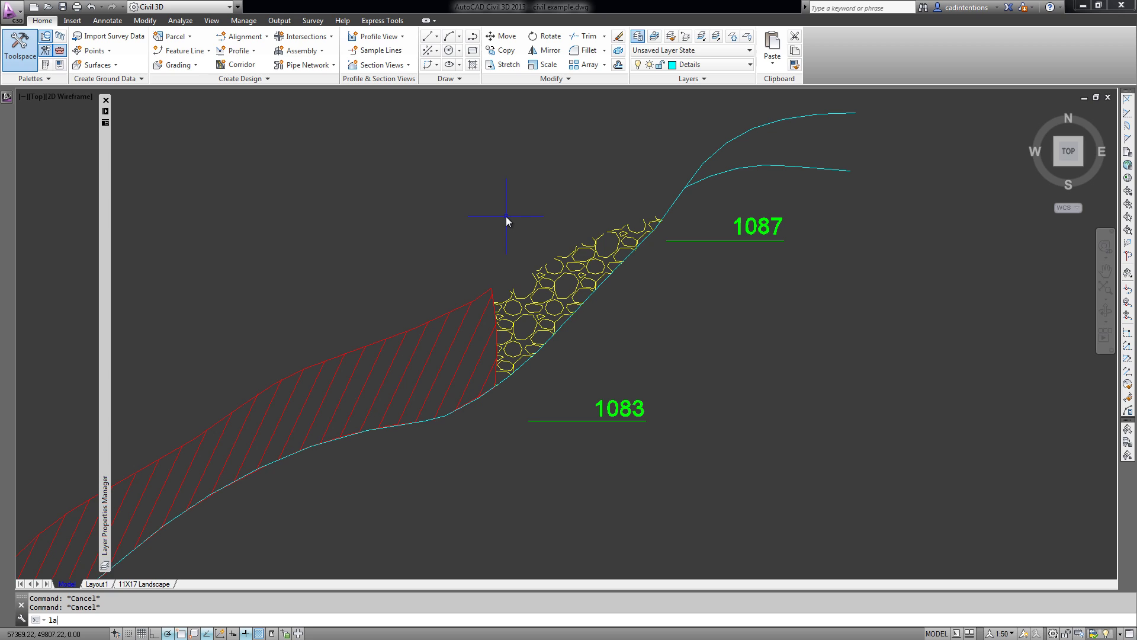
Step: Merge the stone hatch's layer Hatch 2 into the diagonal-line hatch's layer Hatch with LAYMRG, confirming the merge
type("laymrg")
key("Return")
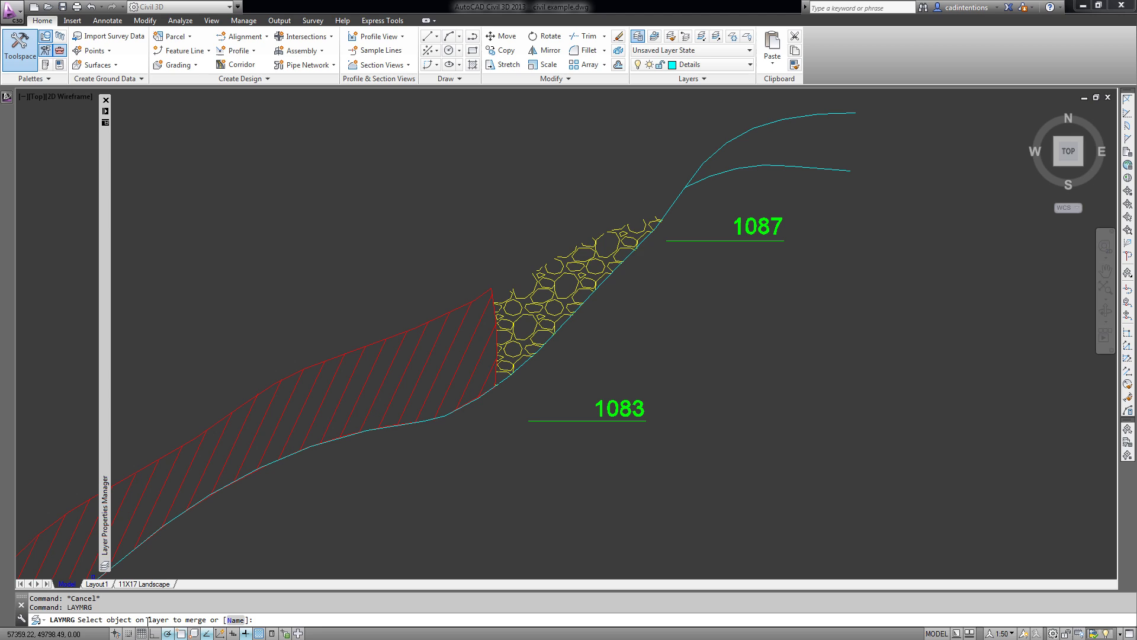
left_click(518, 297)
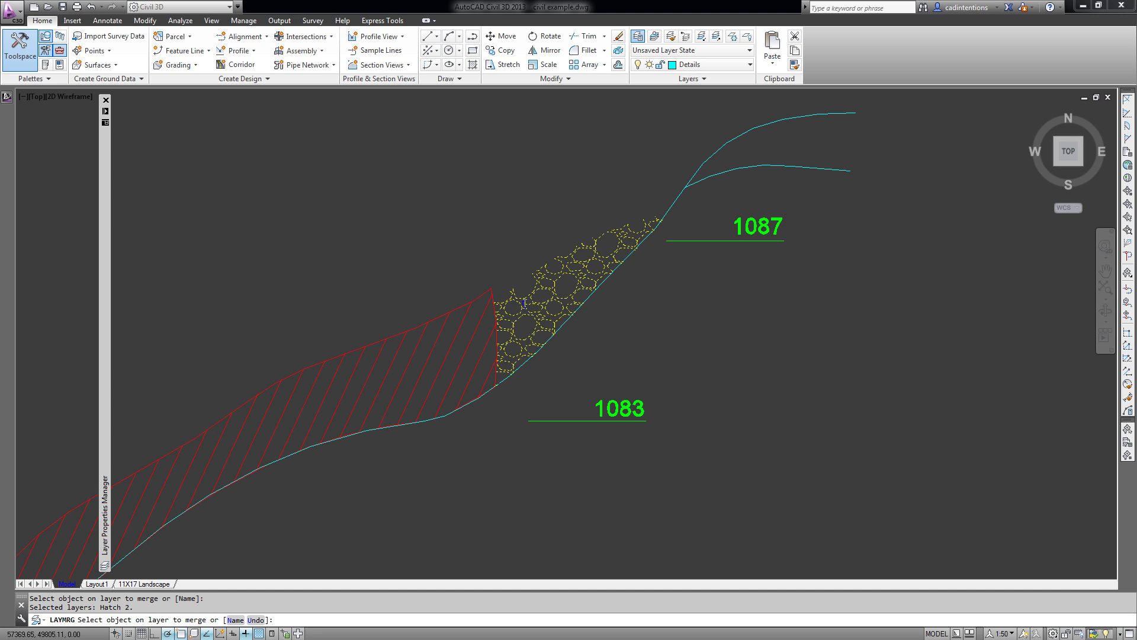
key("Return")
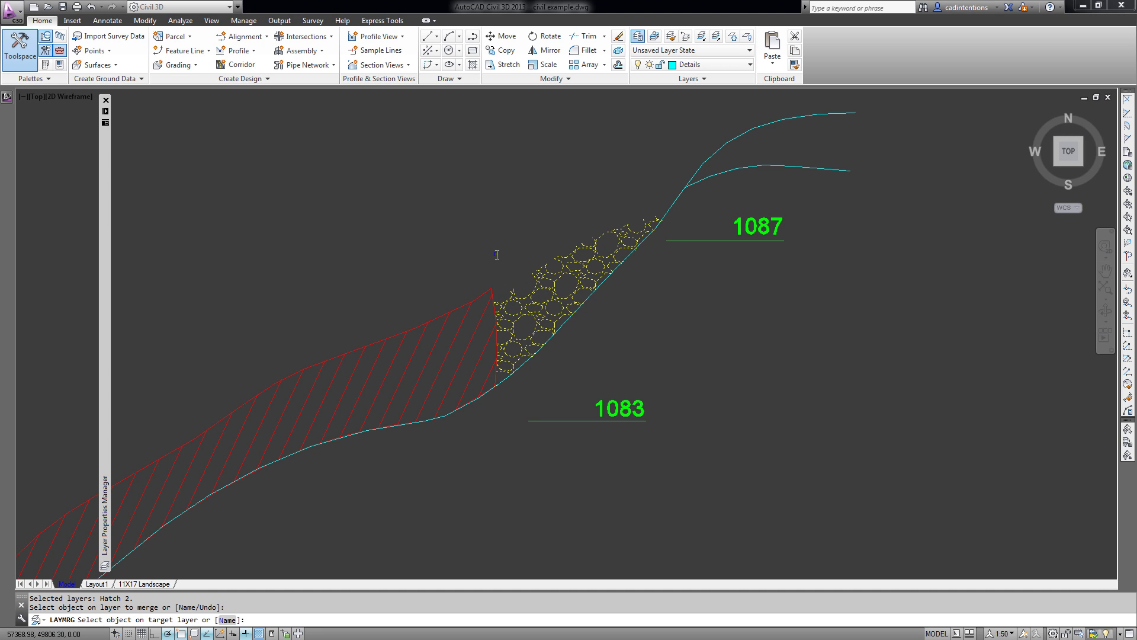
left_click(436, 347)
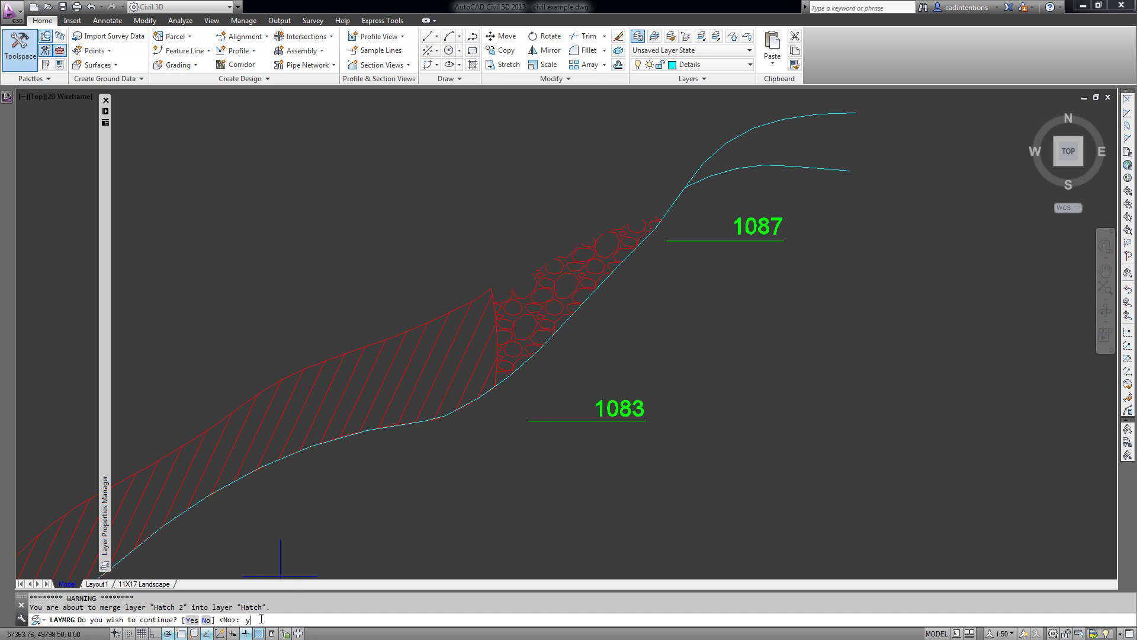
type("y")
key("Return")
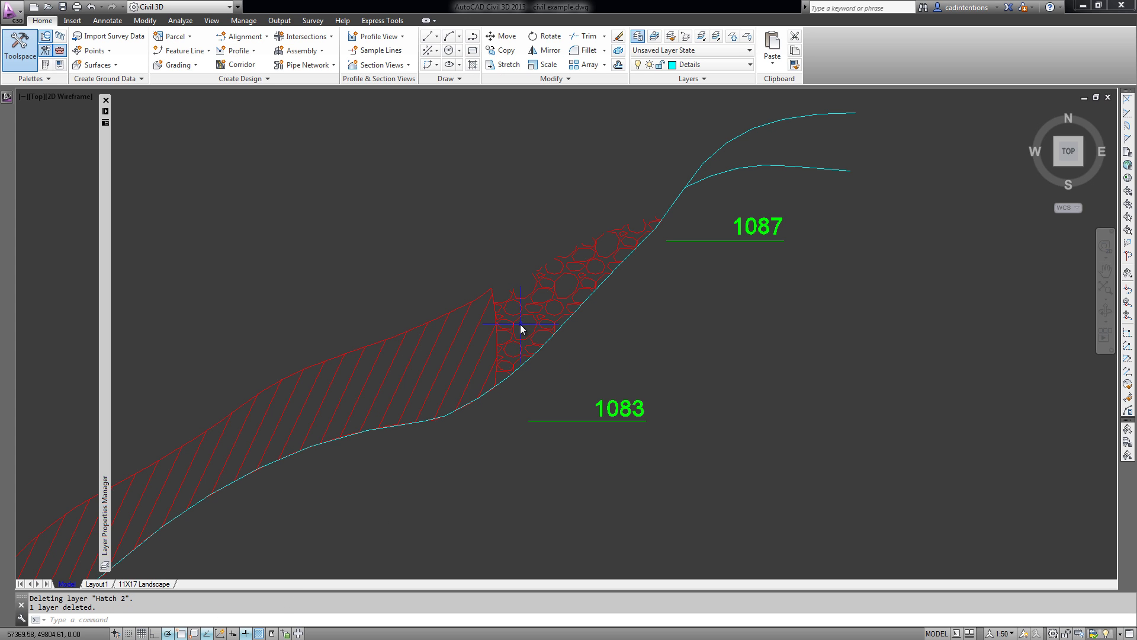
key("Escape")
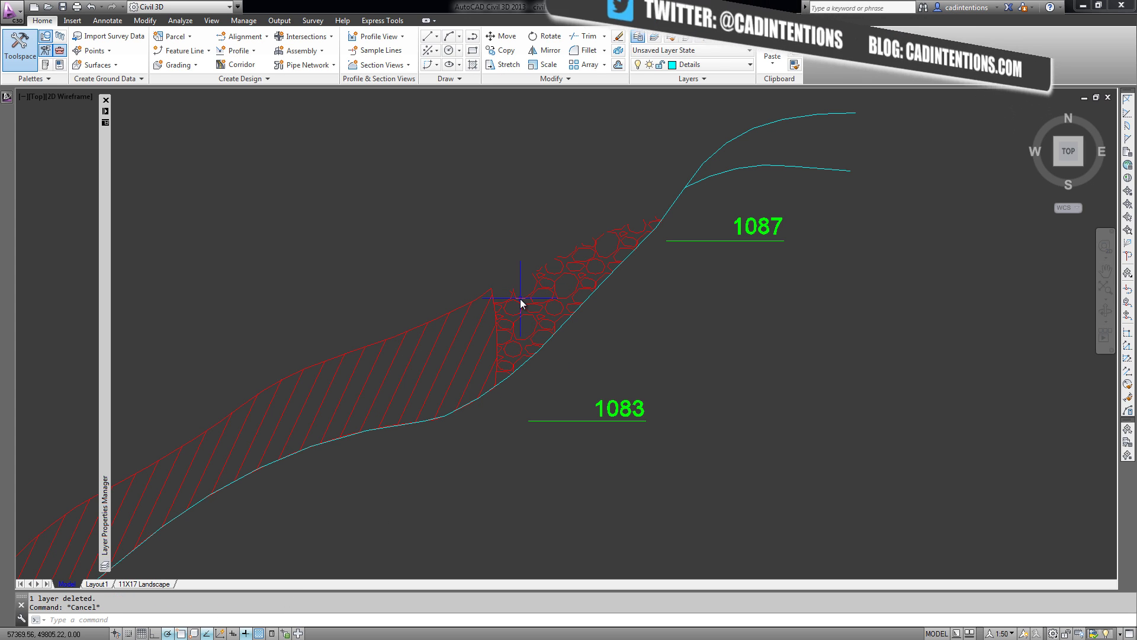
Step: Check the layer of the slope's stone-pattern hatch and inspect the hatch layers in the layer list
left_click(521, 299)
left_click(705, 59)
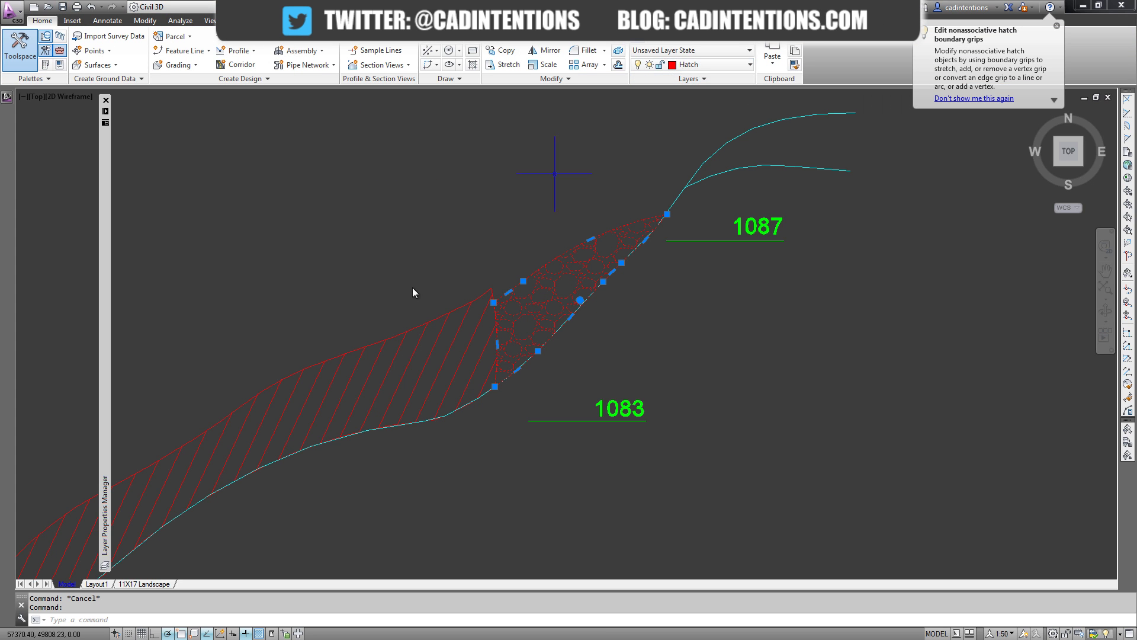
key("Escape")
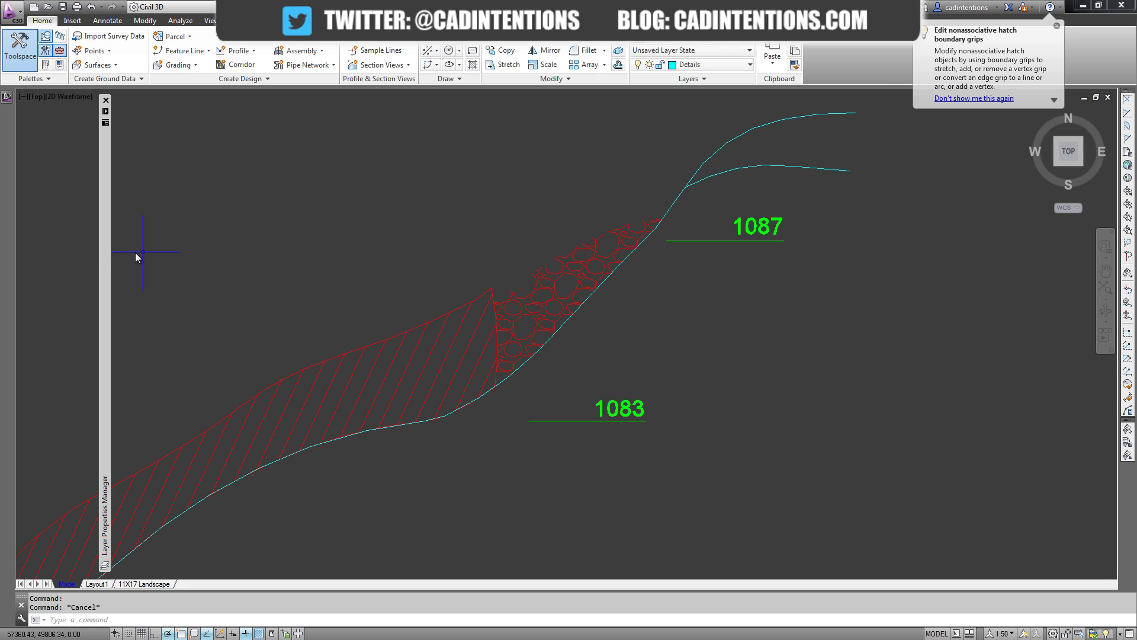
mouse_move(103, 254)
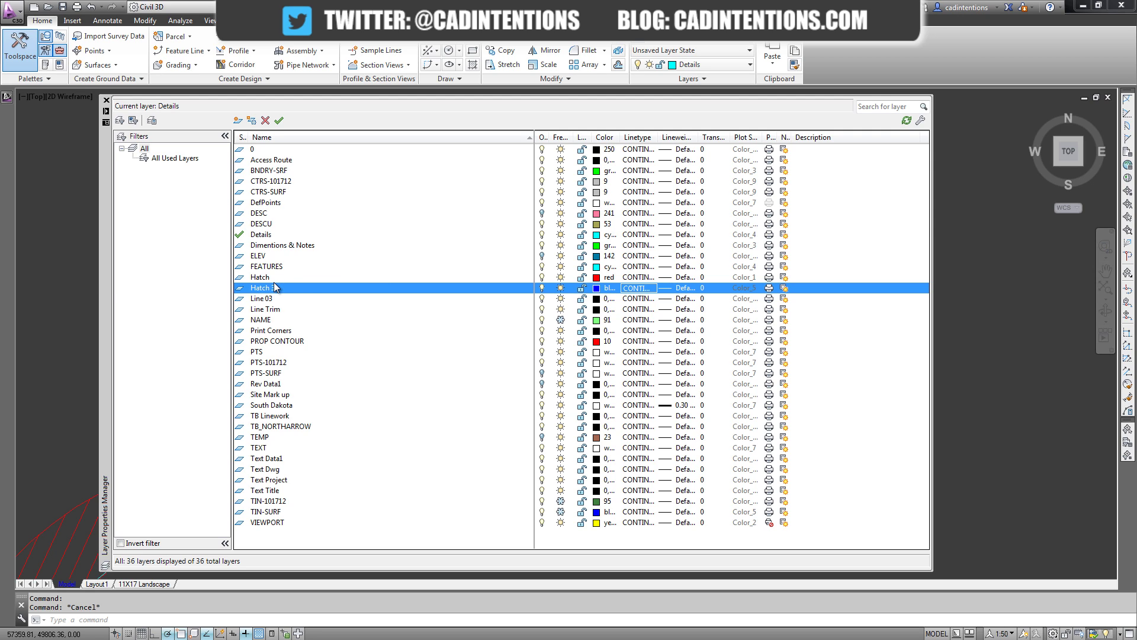
left_click(70, 276)
key("Escape")
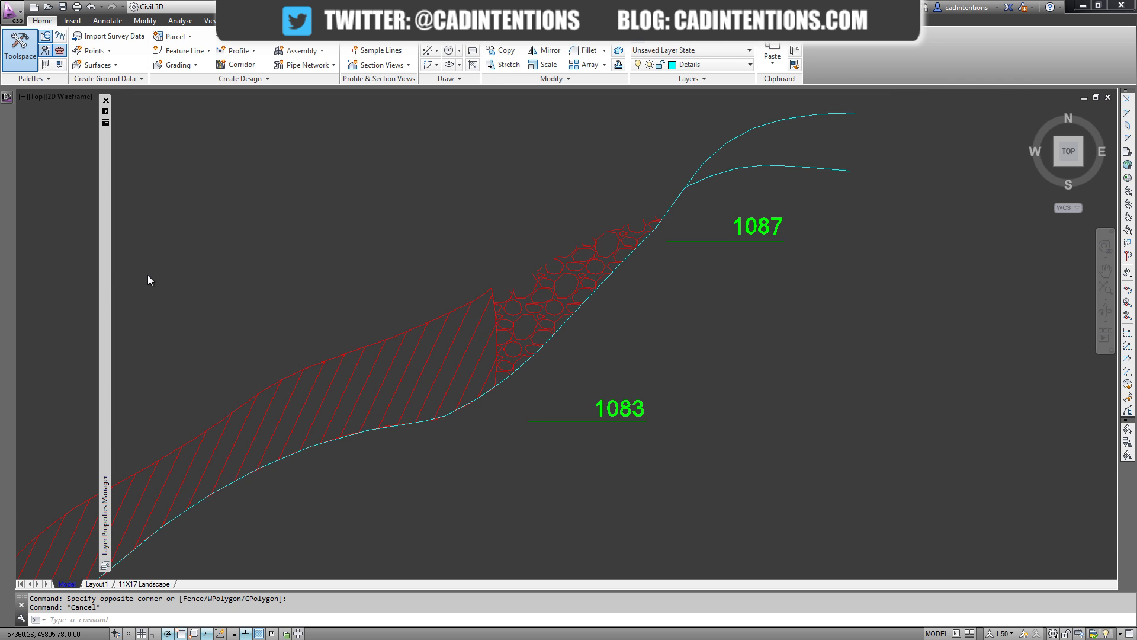
Step: Delete the unused Hatch 3 layer from the drawing
scroll(237, 285, "down", 3)
scroll(569, 296, "up", 2)
middle_click_drag(533, 292, 570, 286)
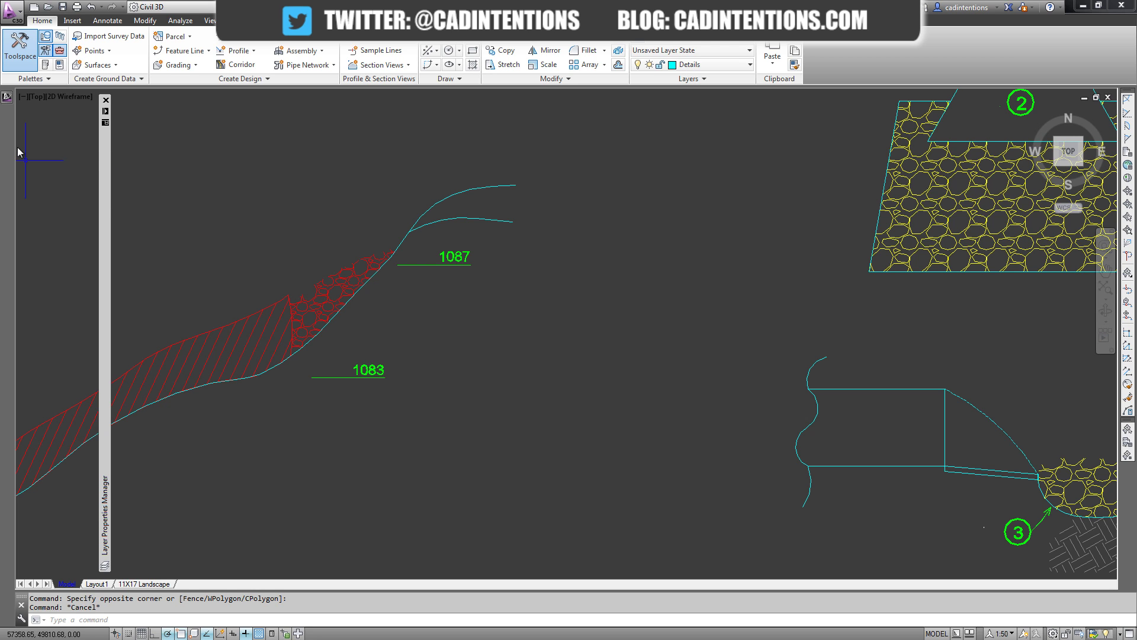
mouse_move(109, 177)
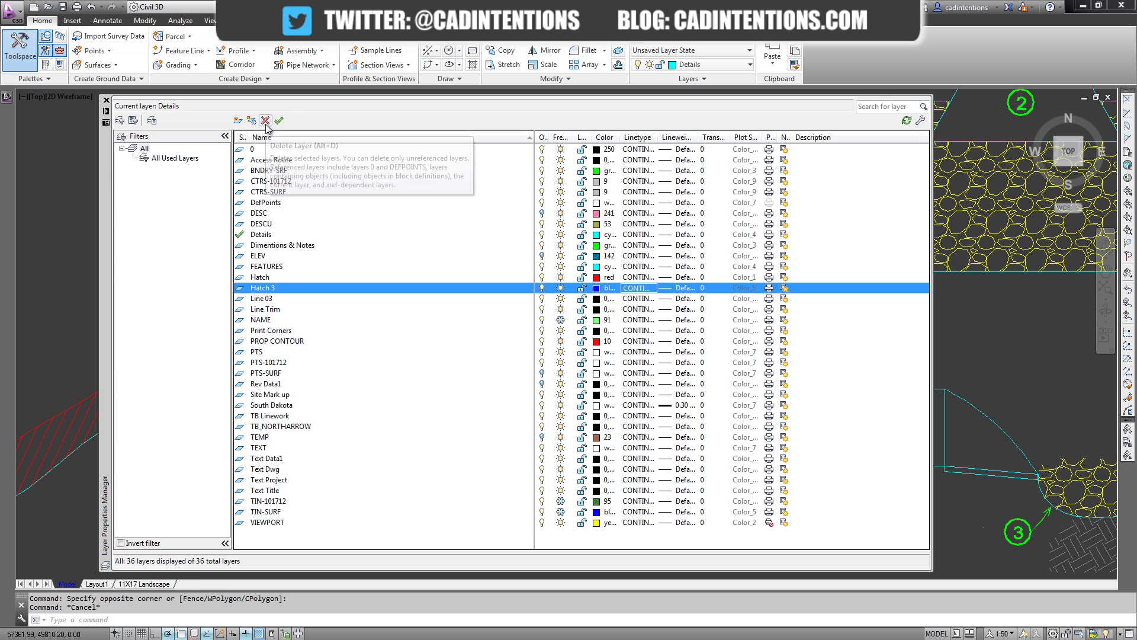
left_click(272, 291)
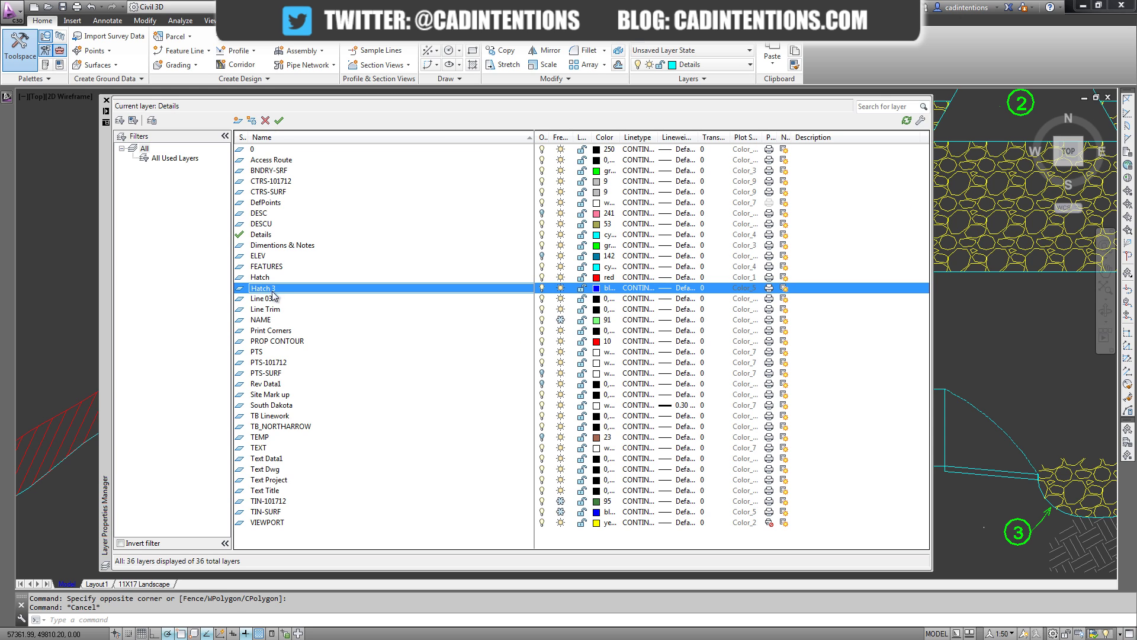
left_click(244, 290)
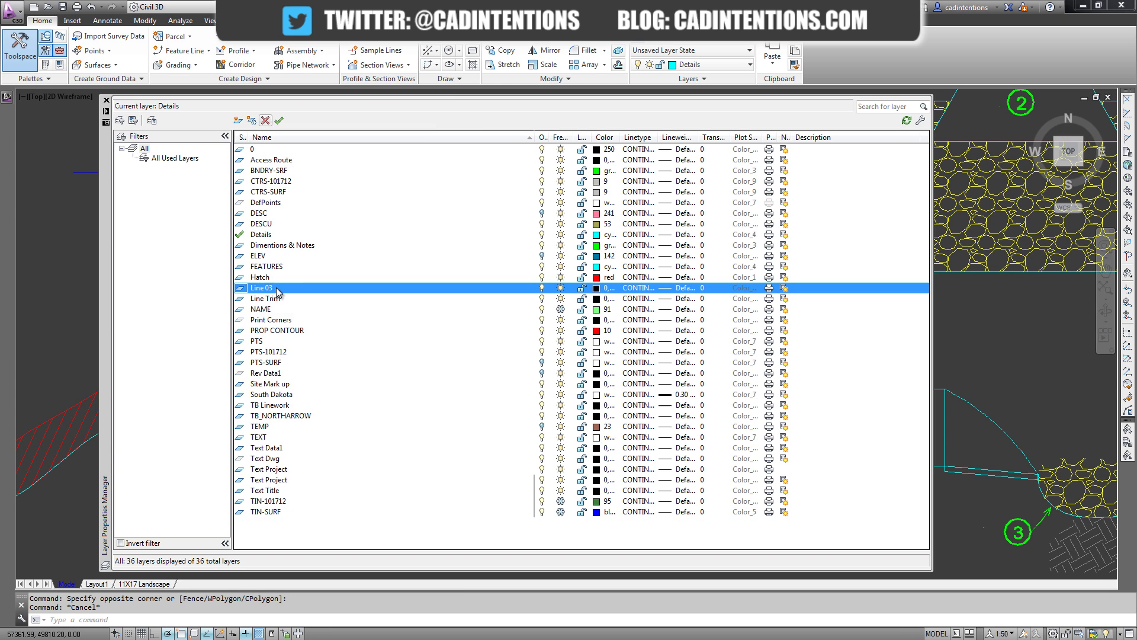
Step: Try to delete the Dimentions & Notes layer from the layer list
scroll(369, 309, "down", 2)
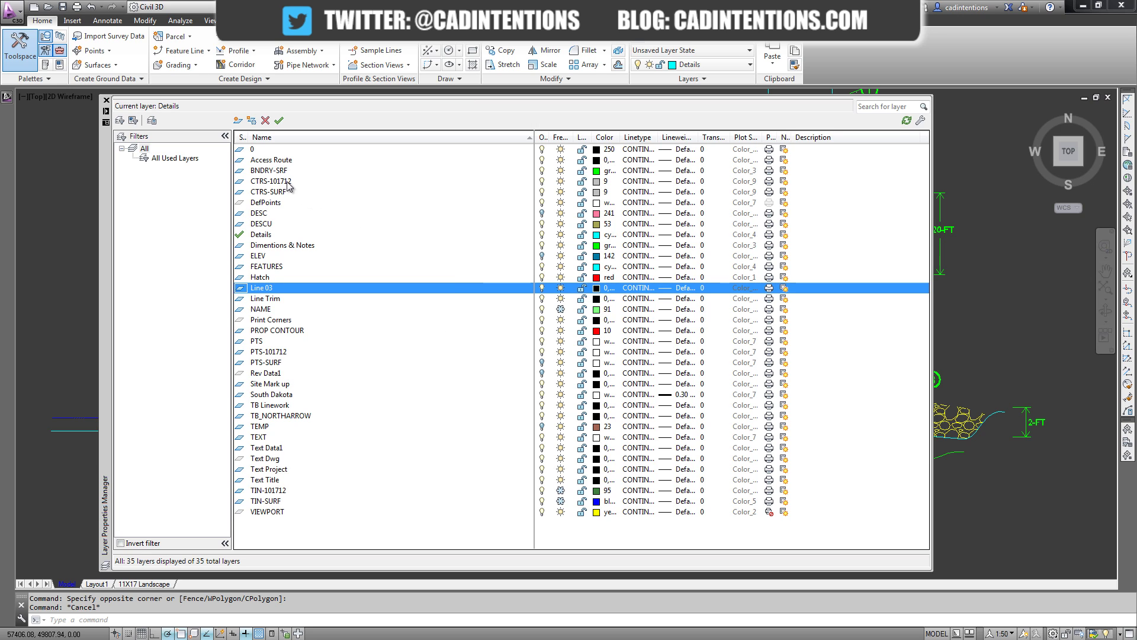
left_click(295, 245)
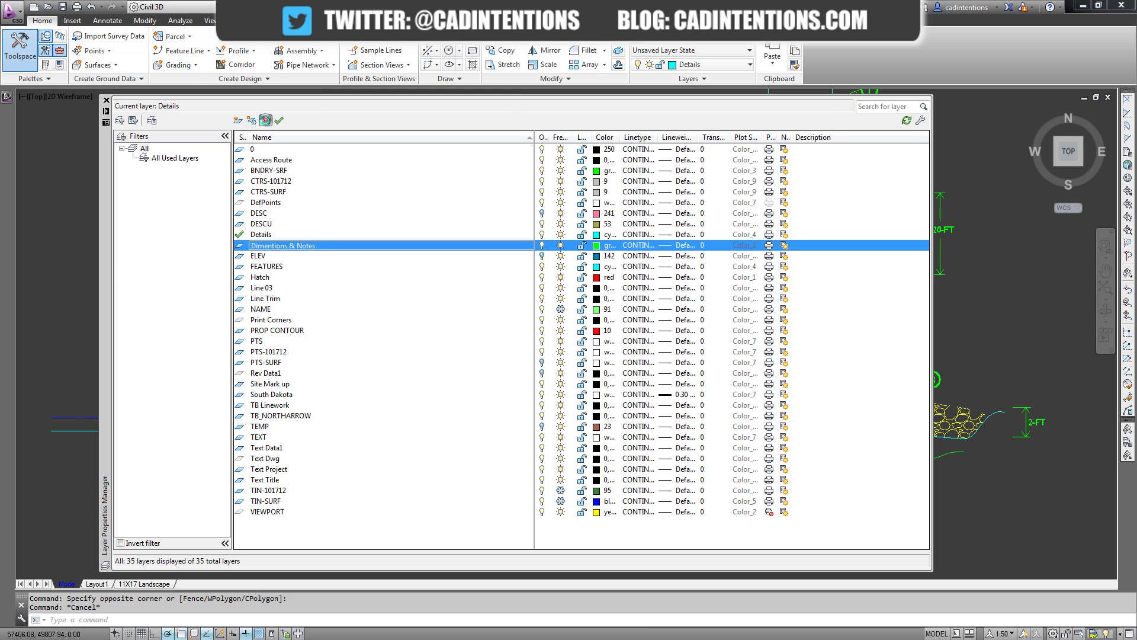
left_click(265, 120)
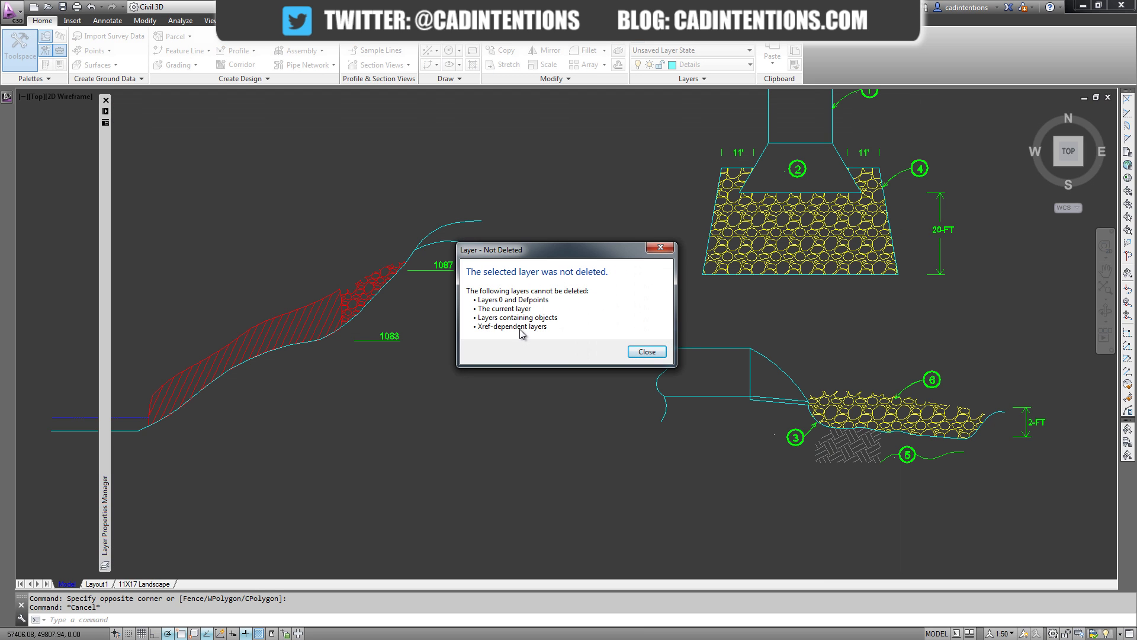
left_click(651, 352)
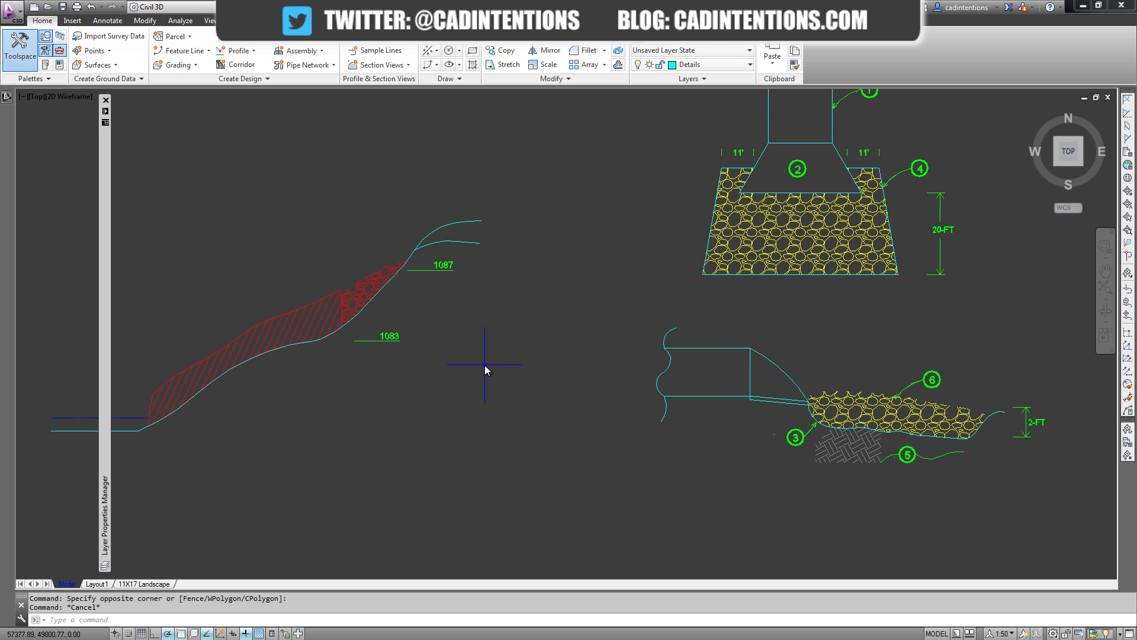
Step: Delete the Dimentions & Notes layer together with its objects using LAYDEL, picking the 1083 elevation label and confirming the deletion
type("laydel")
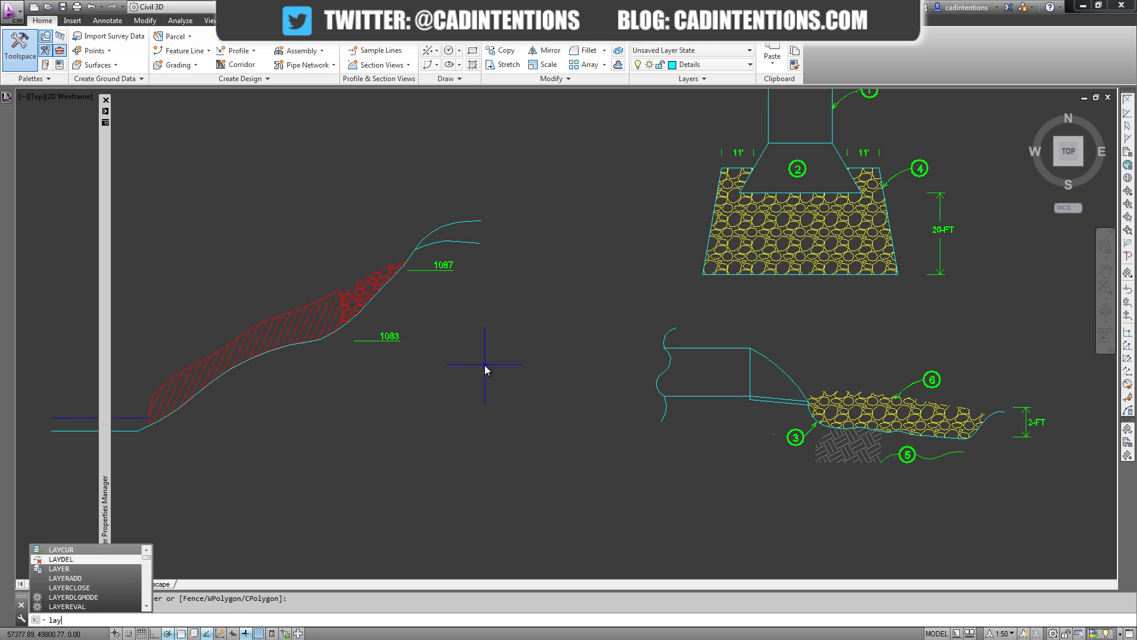
key("Return")
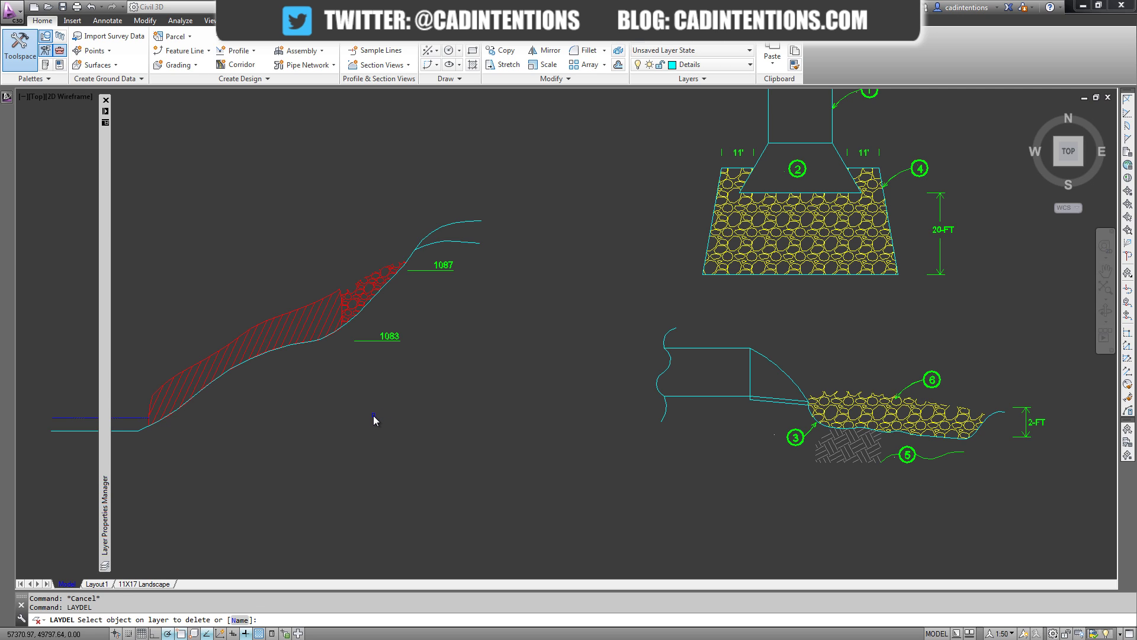
left_click(389, 342)
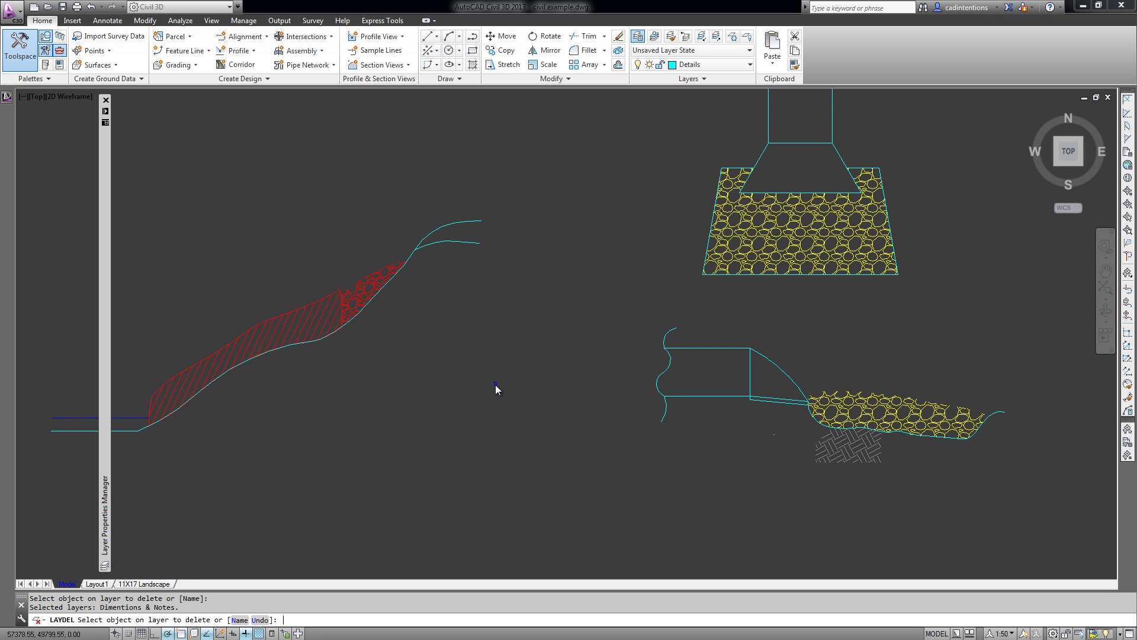
key("Return")
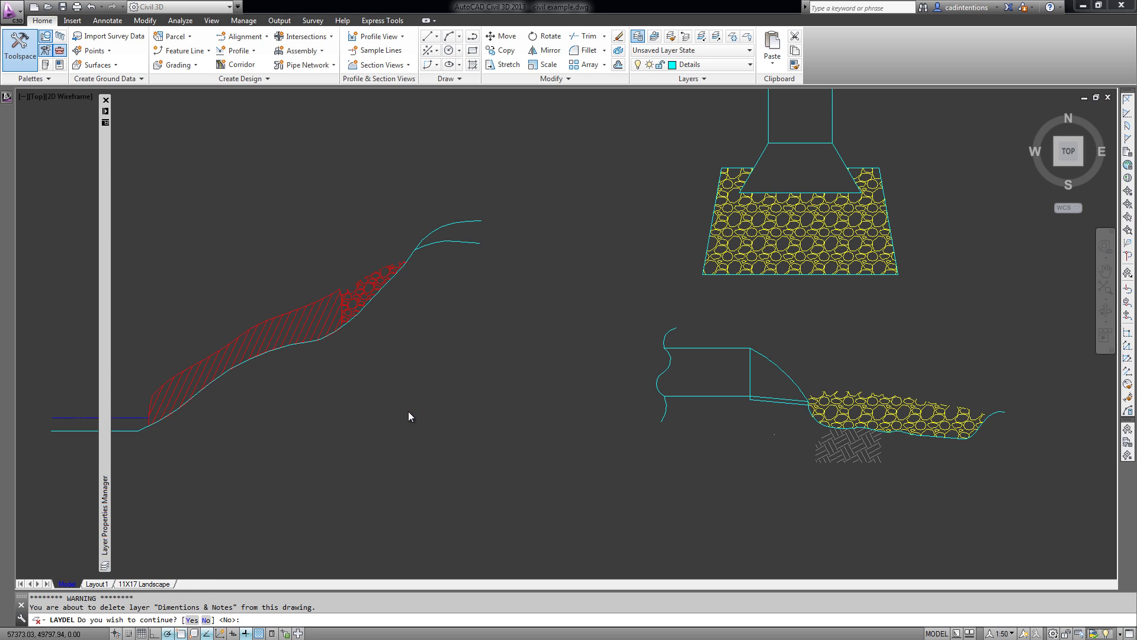
key("Return")
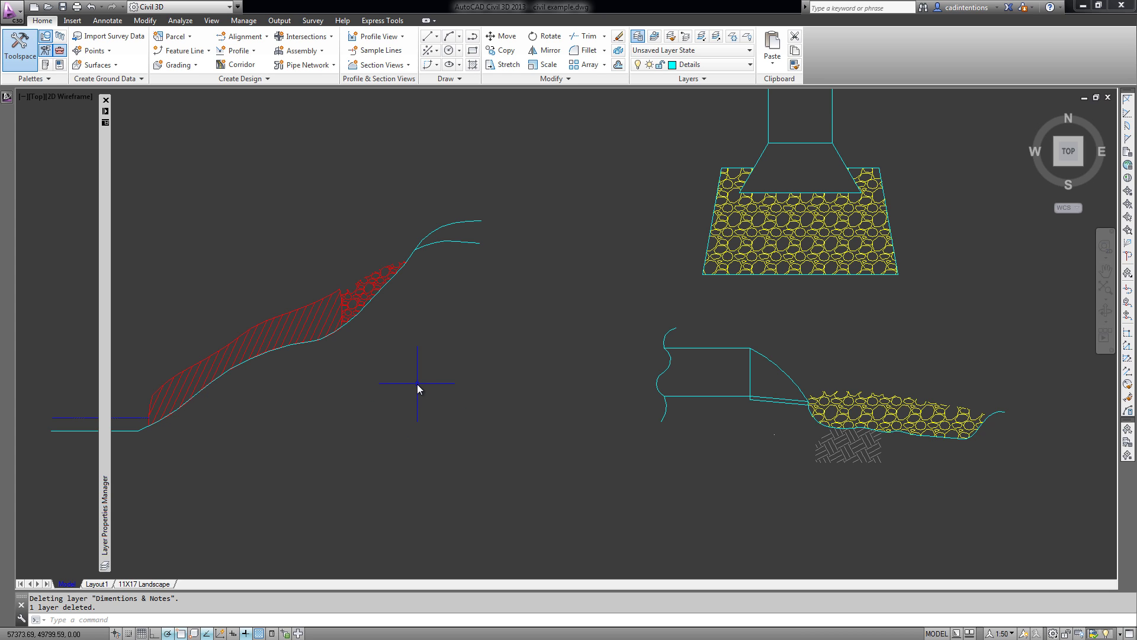
key("Escape")
key("Escape")
Step: Move the slope's stone-pattern hatch to the Details layer and clear the selection
middle_click_drag(320, 227, 362, 250)
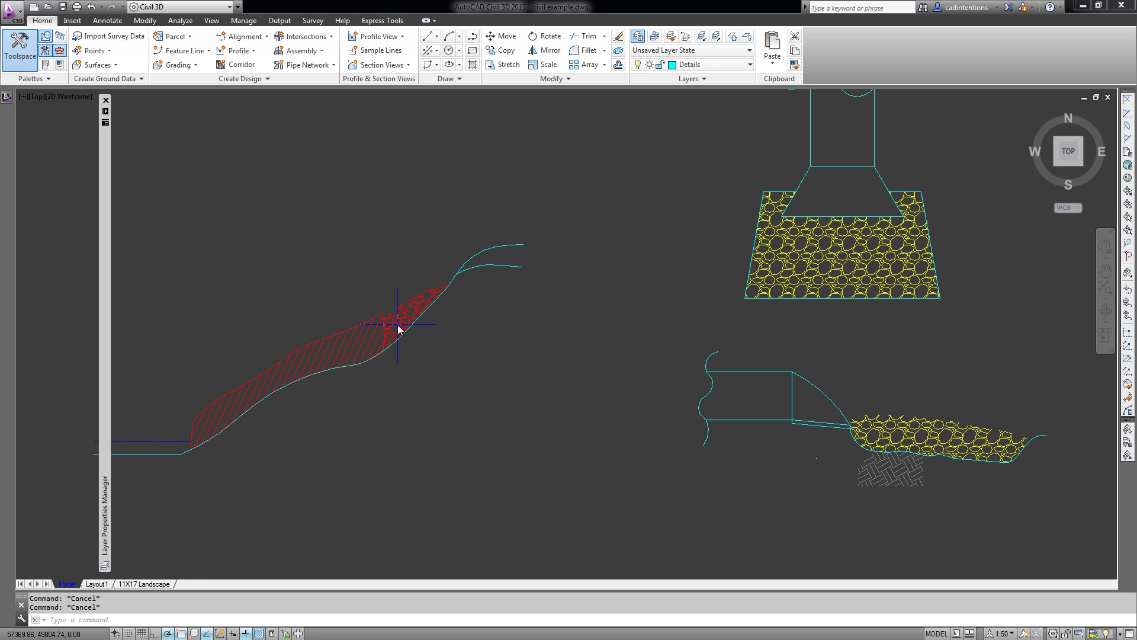
mouse_move(378, 327)
left_click(404, 312)
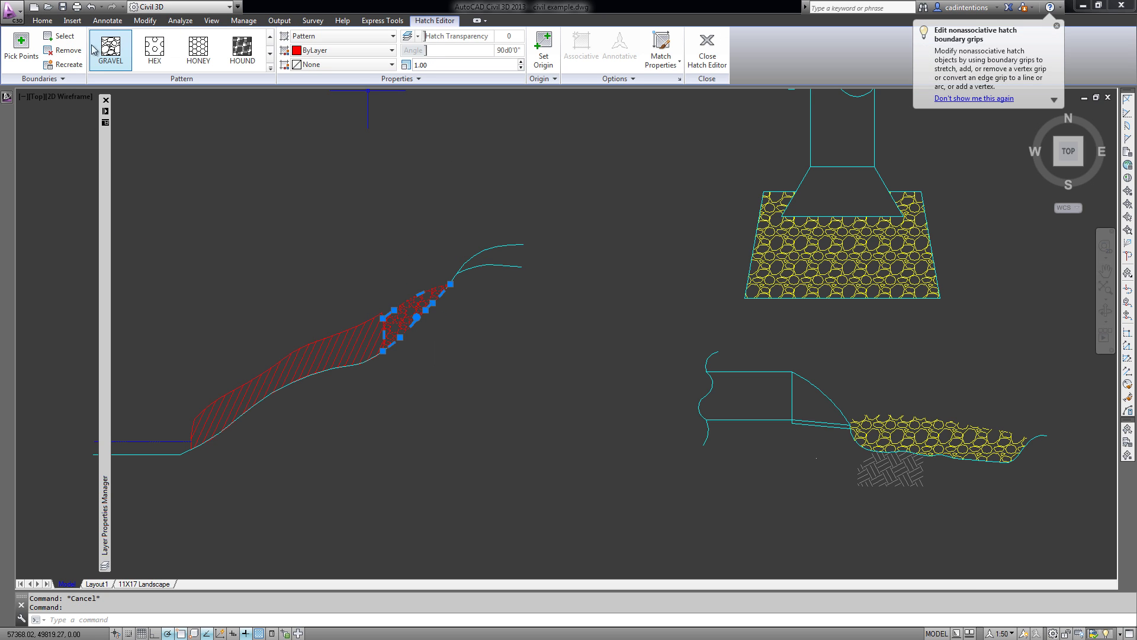
left_click(43, 20)
left_click(748, 66)
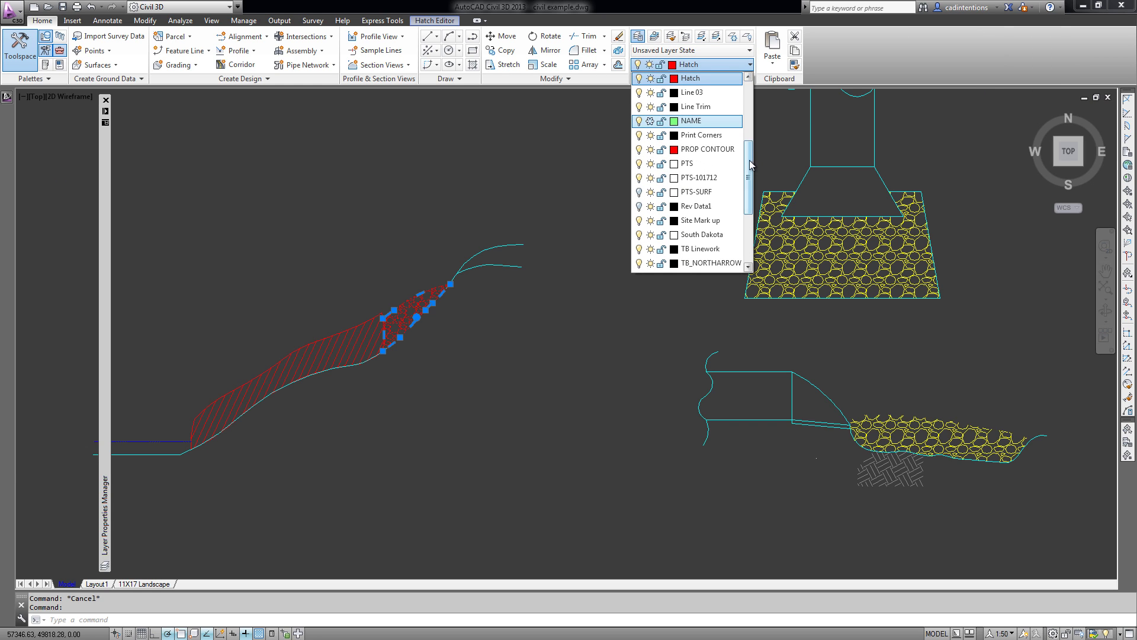
left_click_drag(750, 164, 749, 126)
left_click(696, 151)
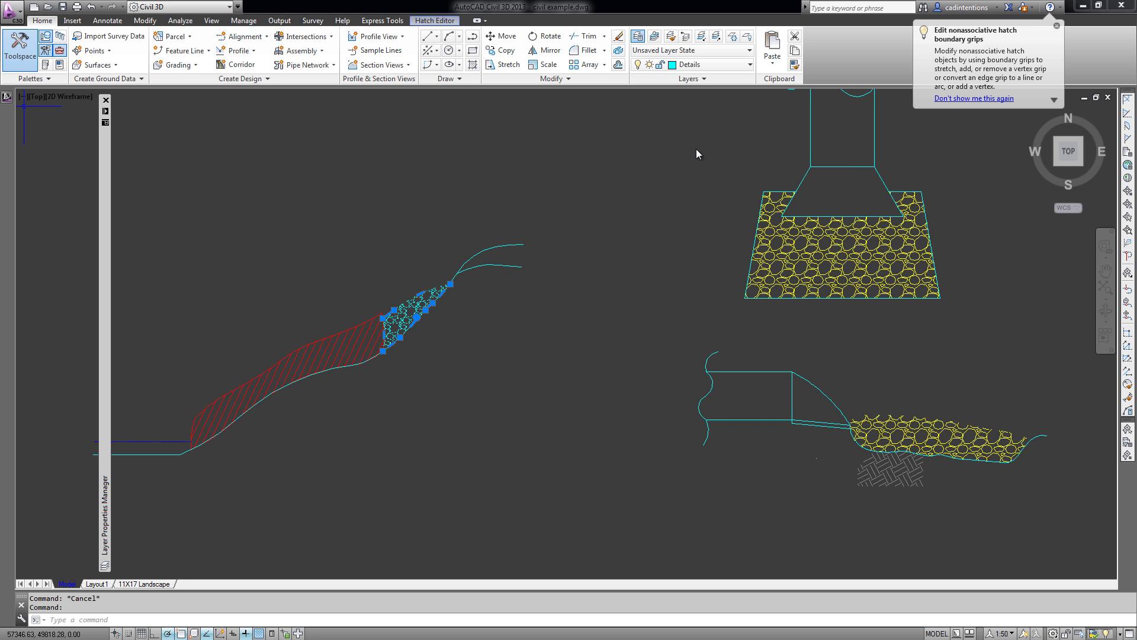
left_click(439, 294)
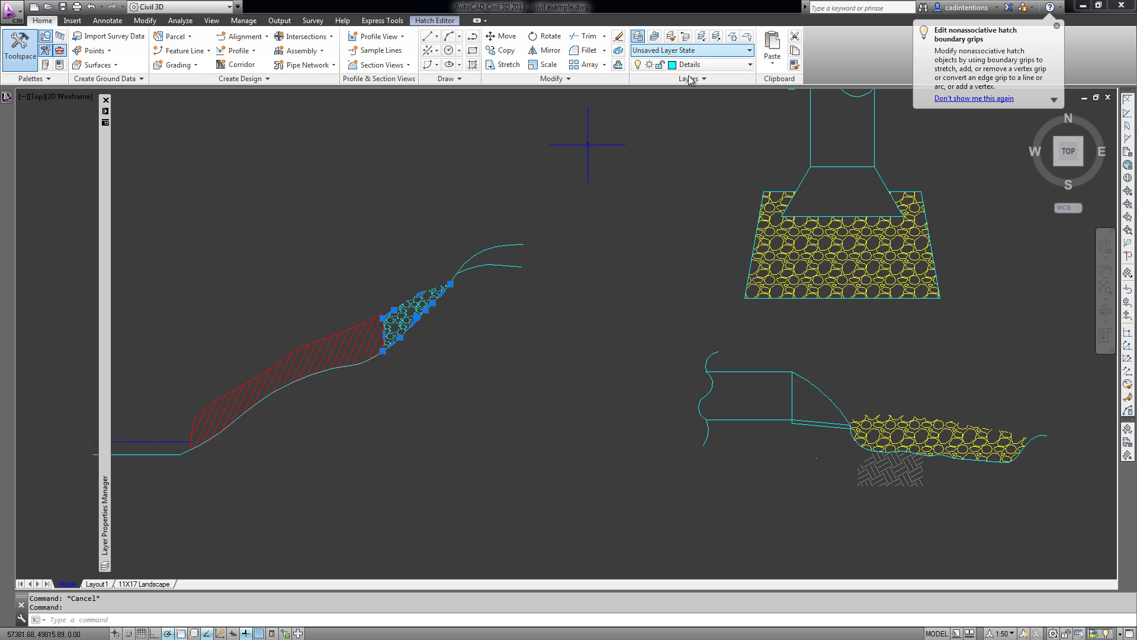
left_click(388, 170)
key("Escape")
key("Escape")
Step: Change the slope's diagonal-line hatch to the current layer, Details, with LAYCUR
middle_click_drag(344, 259, 418, 172)
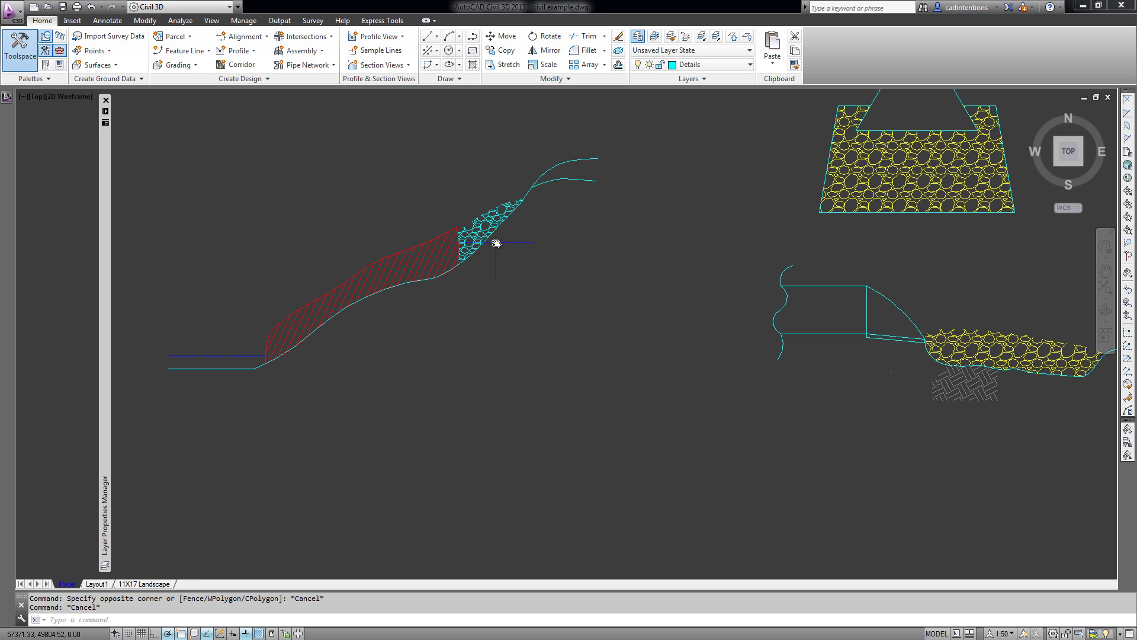
type("l")
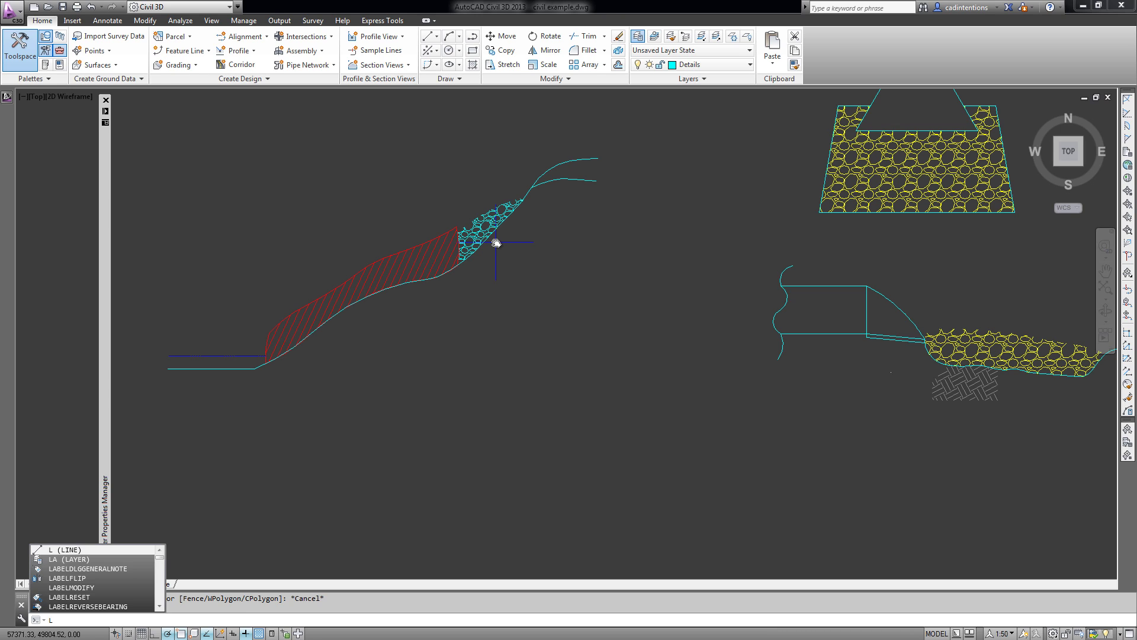
key("Escape")
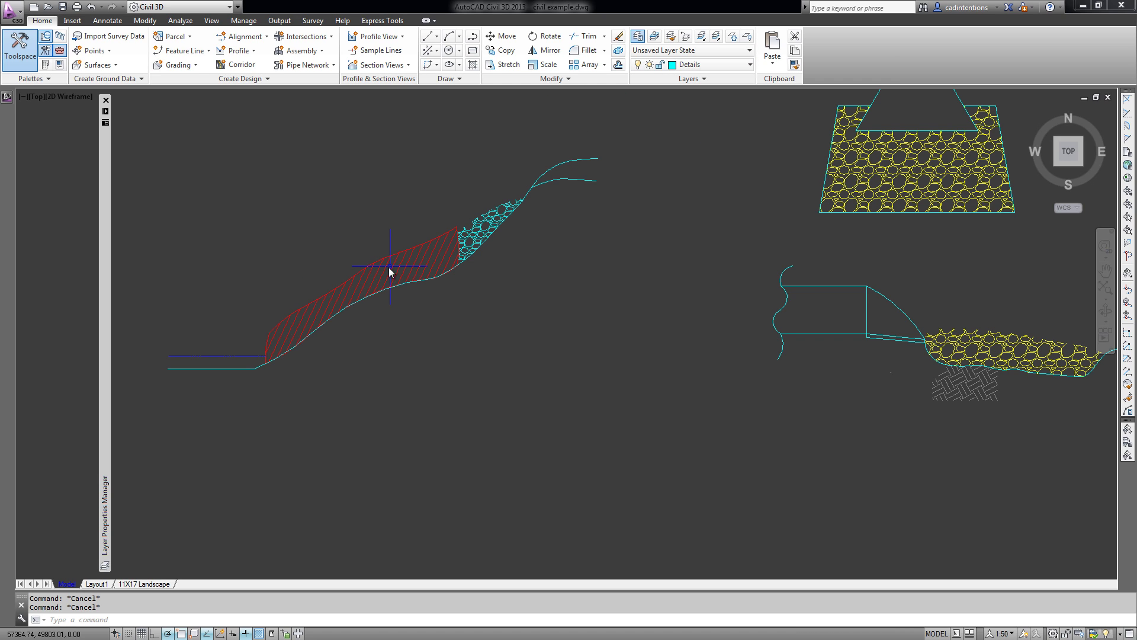
type("a")
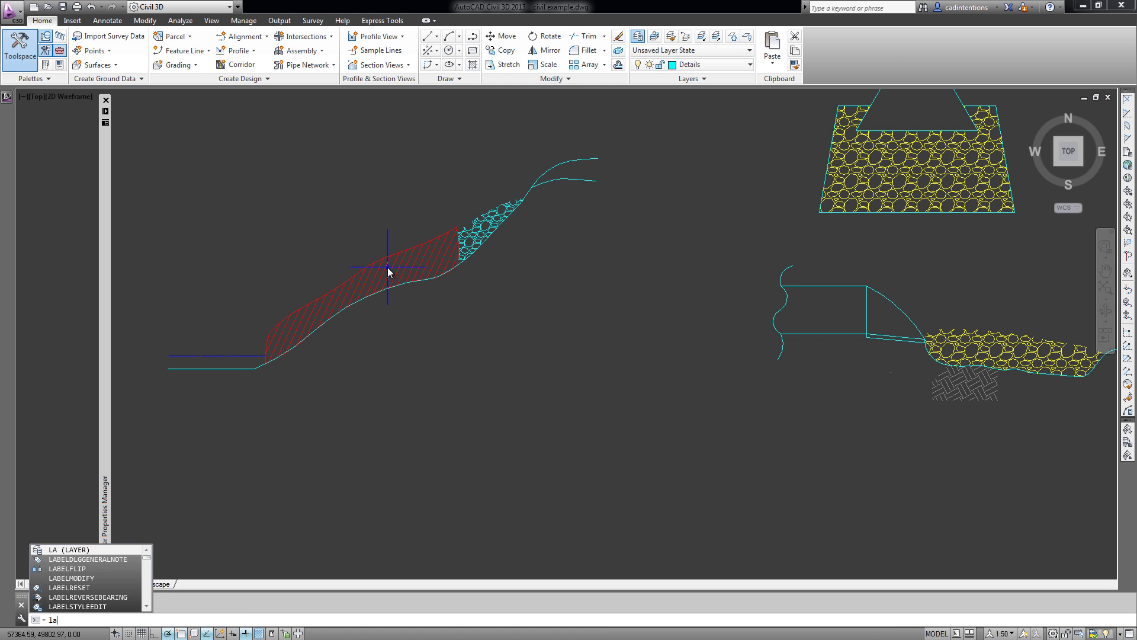
type("yc")
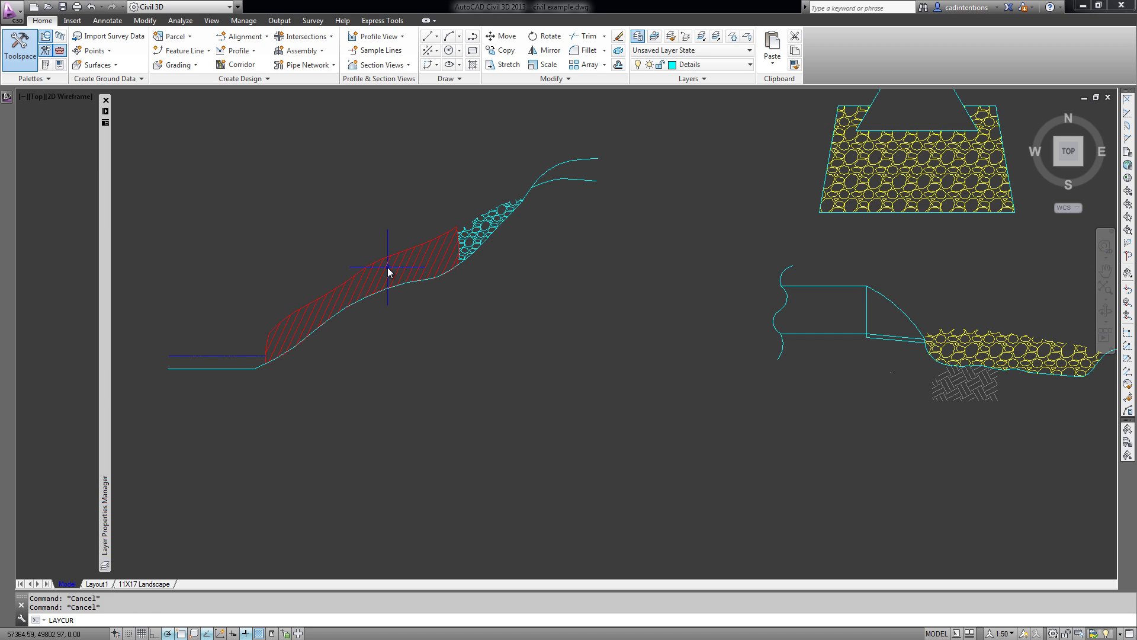
key("Return")
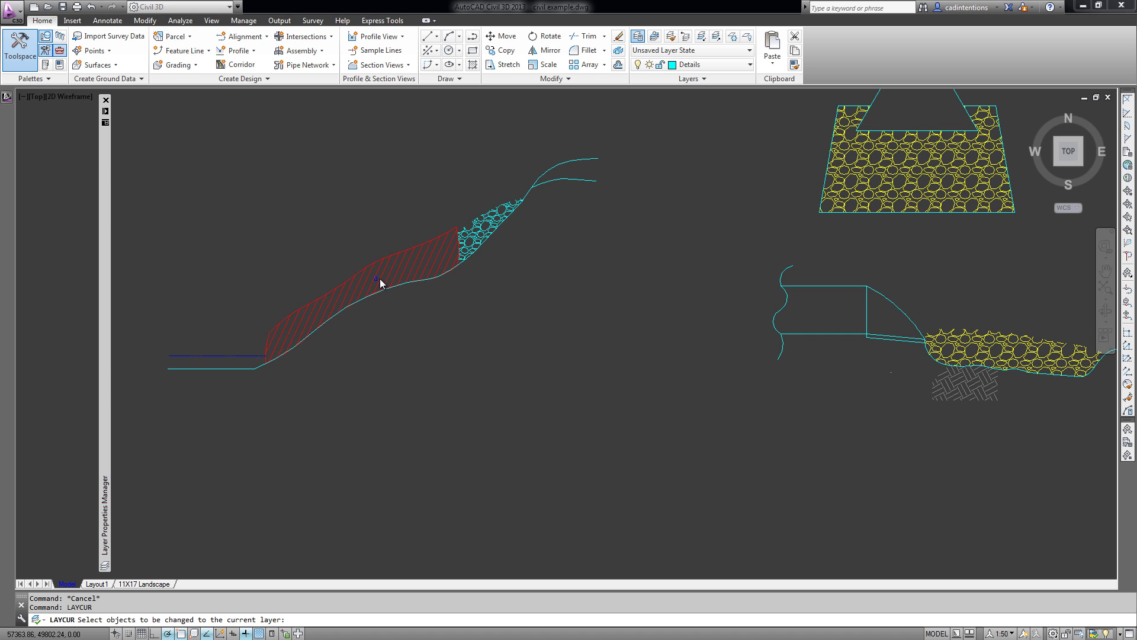
left_click(381, 282)
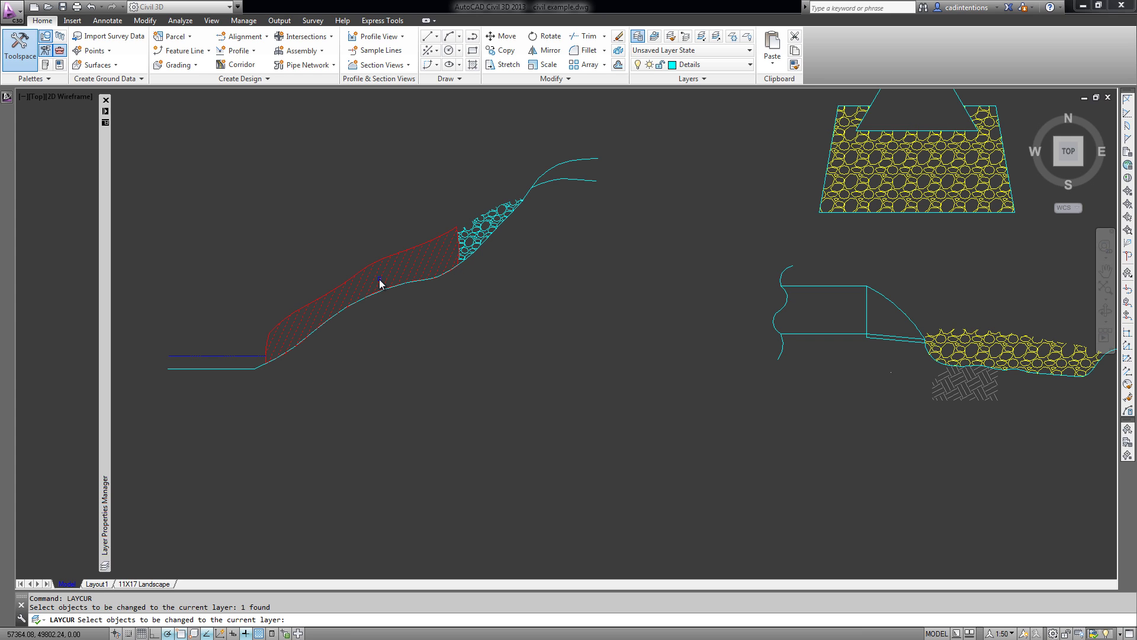
key("Return")
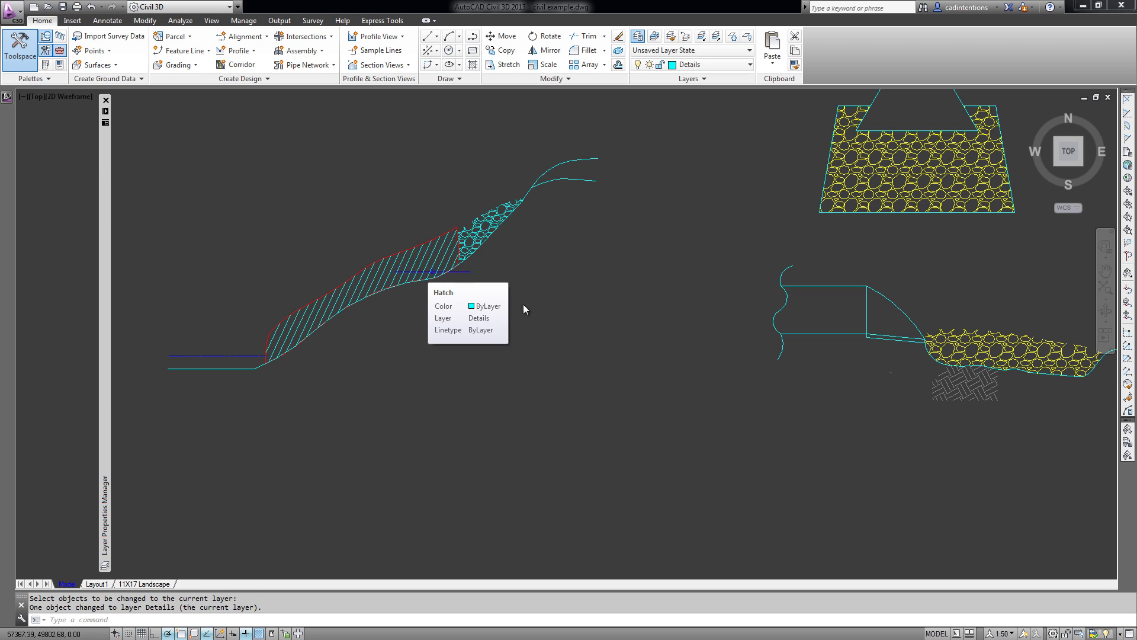
left_click(480, 367)
key("Escape")
key("Escape")
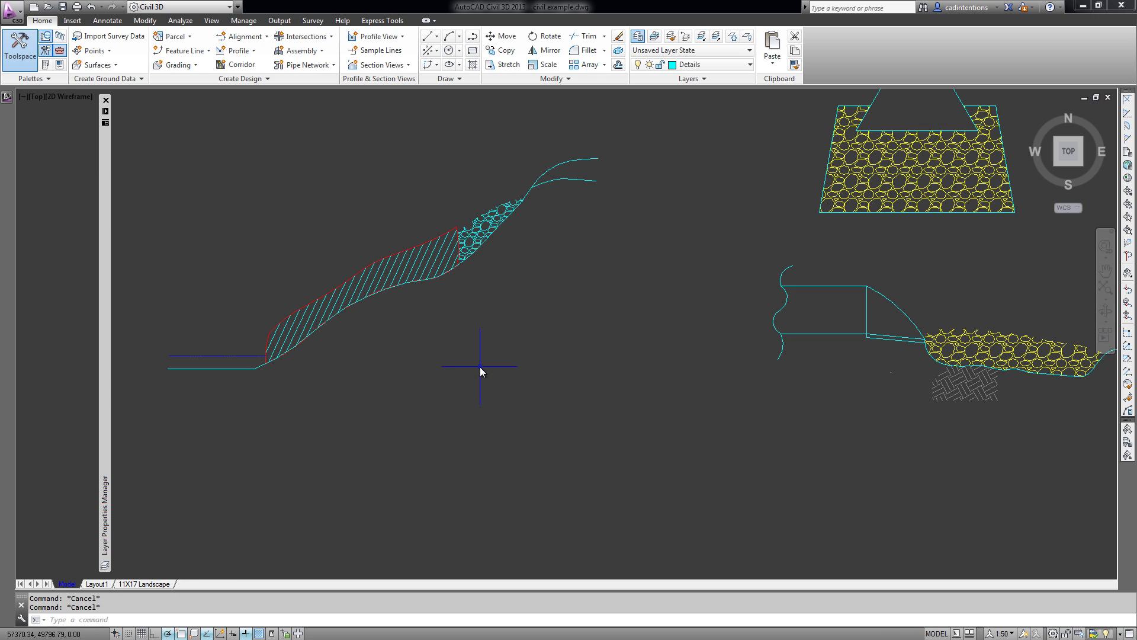